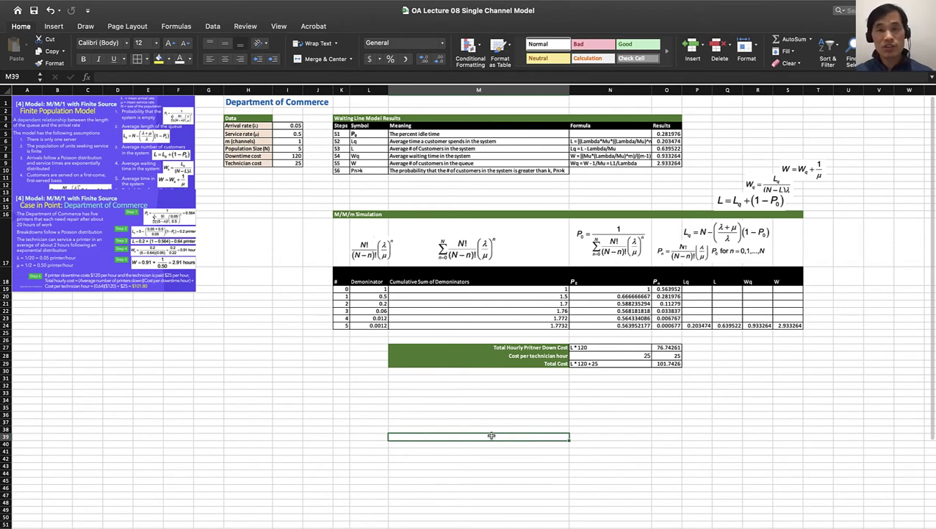
Review the Department of Commerce input data from arrival rate to technician cost against the case description on the slide.
click(280, 187)
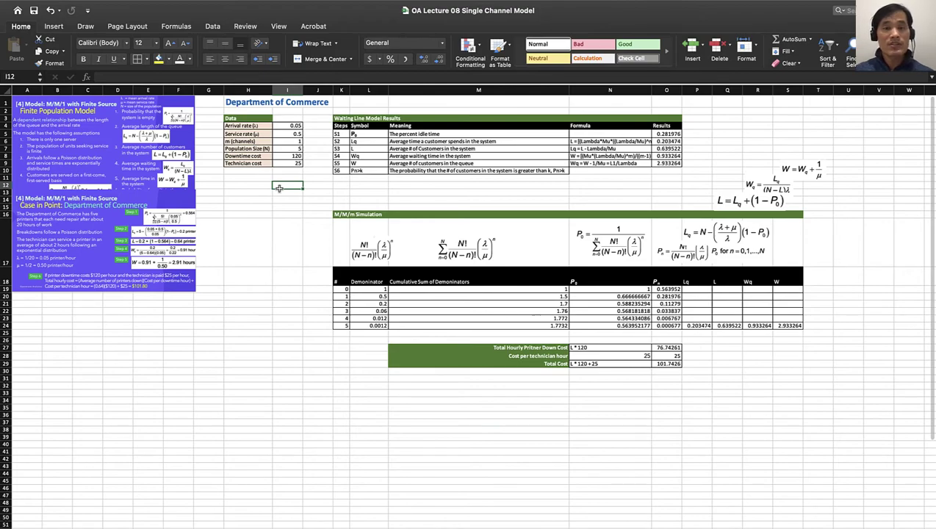
scroll(279, 188, up, 5)
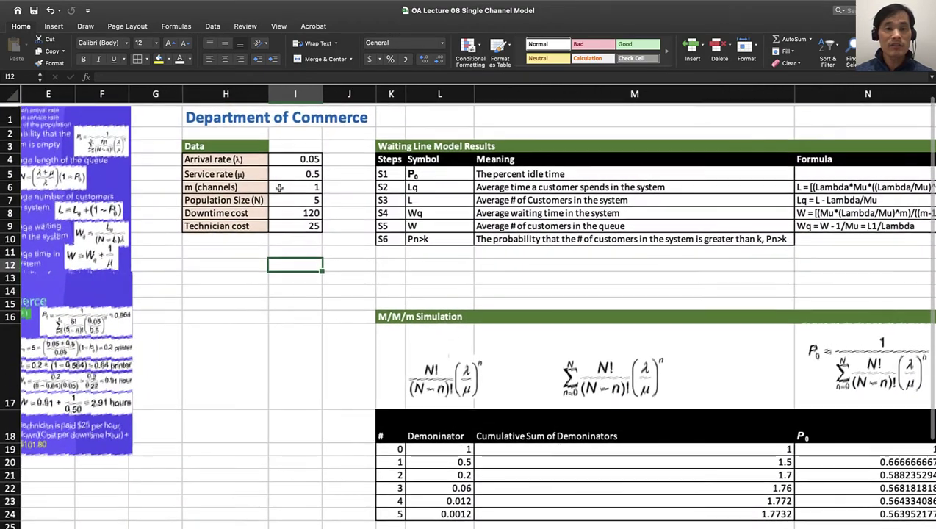
click(230, 188)
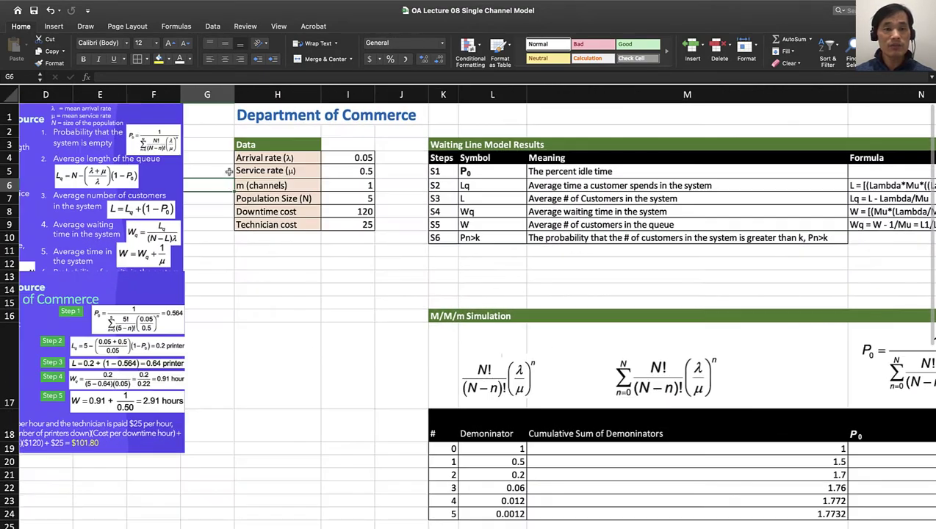
click(358, 158)
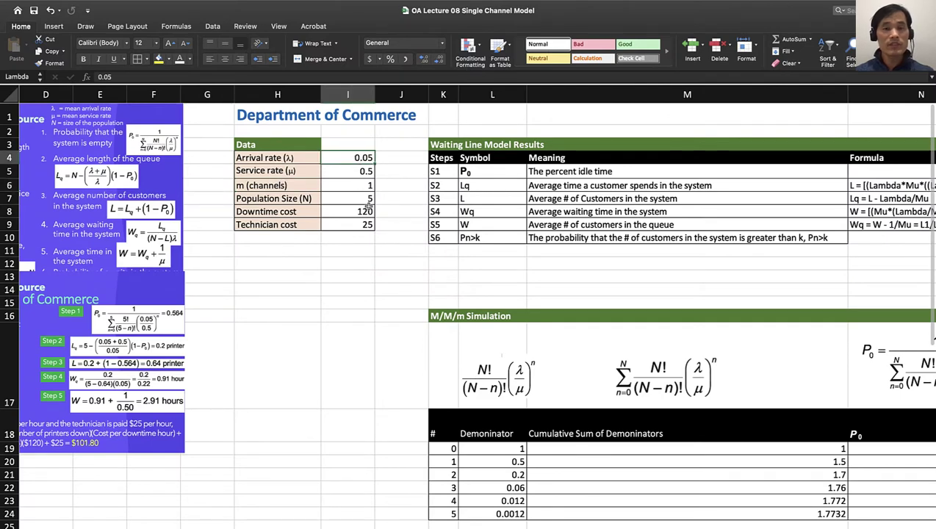
scroll(270, 307, left, 3)
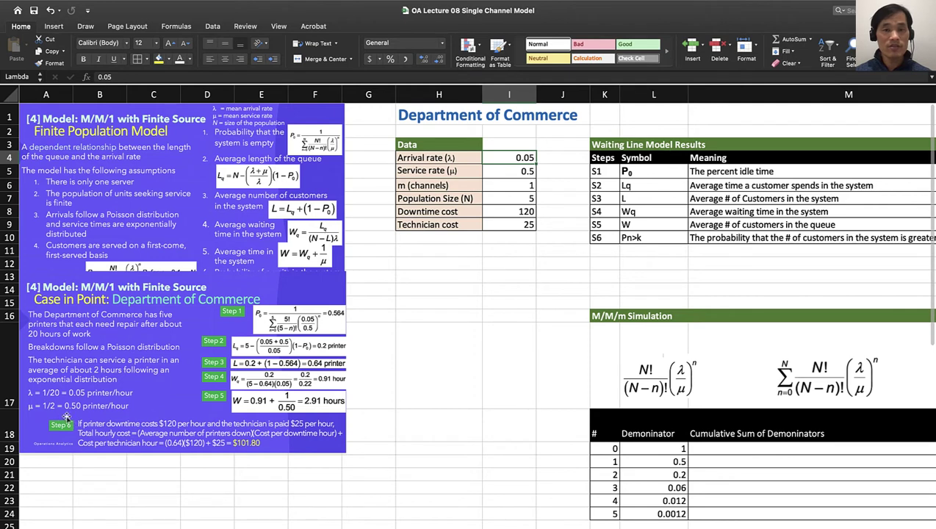
click(516, 174)
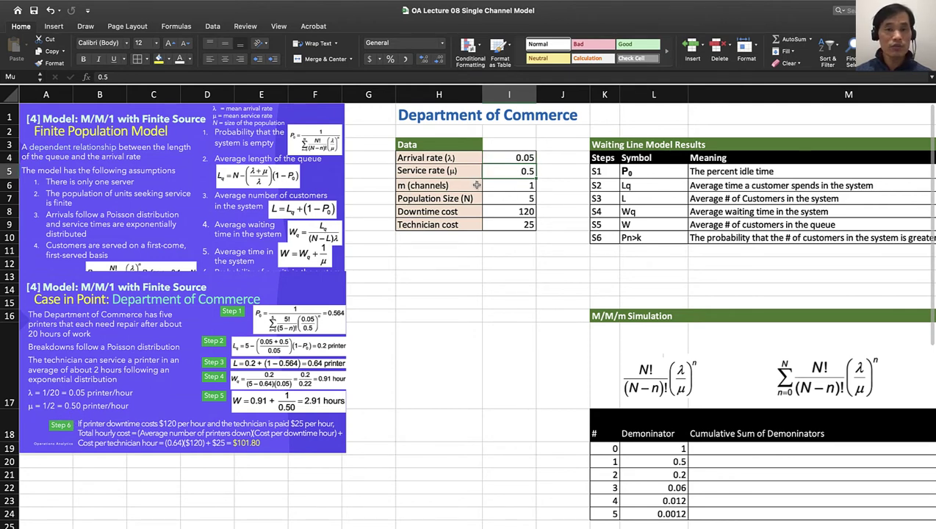
click(522, 187)
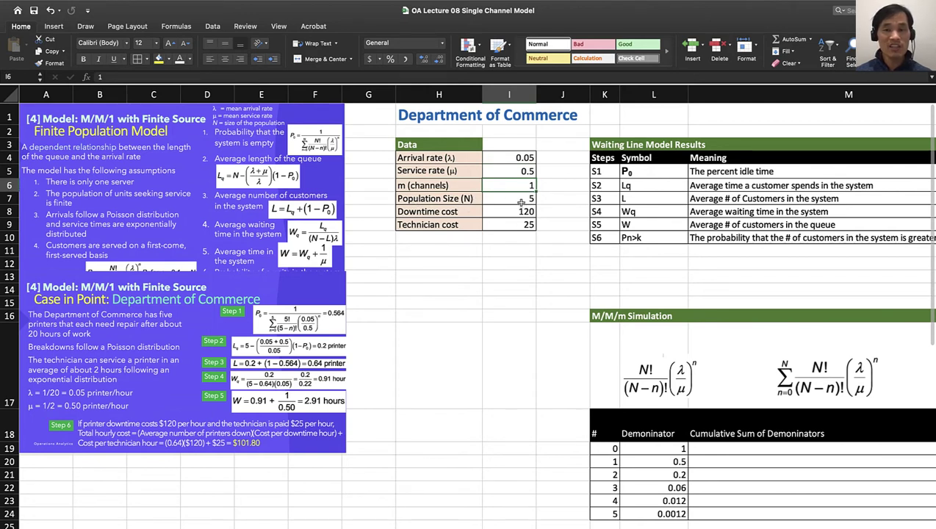
click(521, 201)
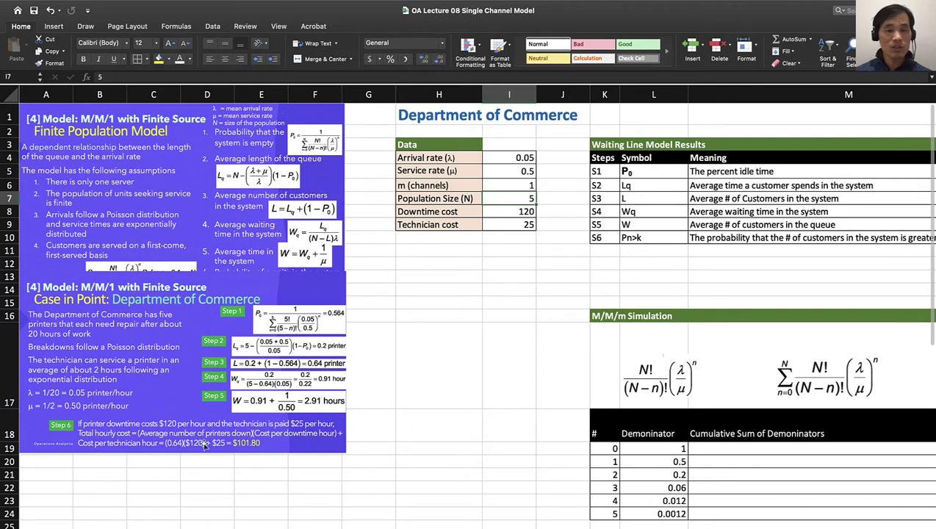
click(509, 227)
scroll(508, 227, right, 5)
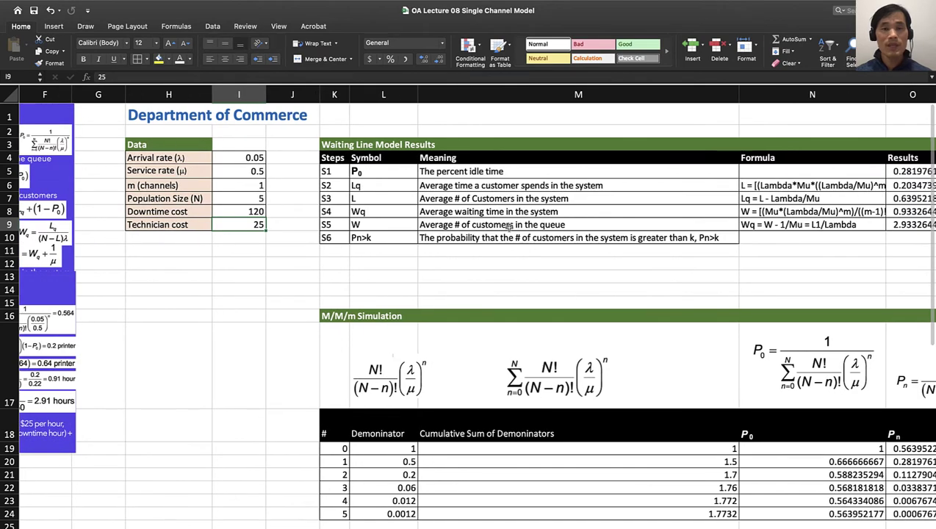
Examine the P0 entry in the Waiting Line Model Results and the formulas and columns of the M/M/m Simulation table.
click(349, 171)
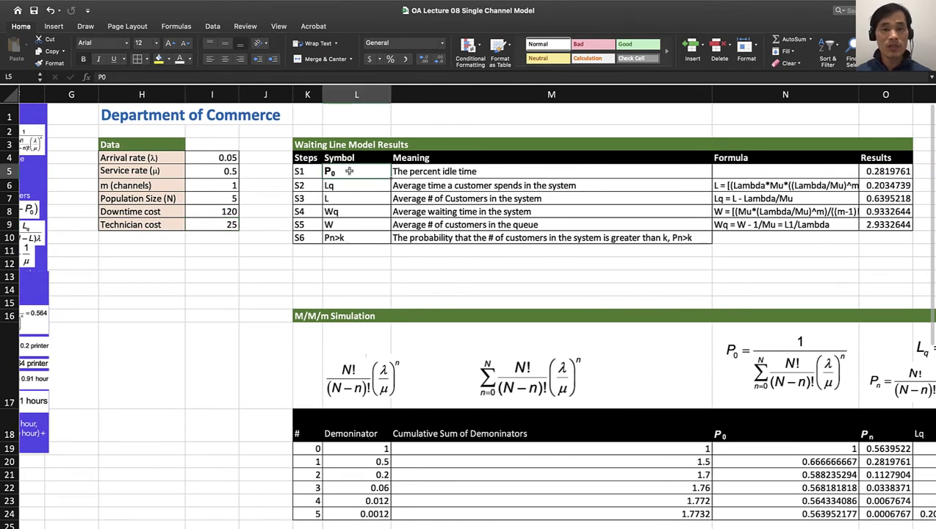
scroll(349, 171, left, 4)
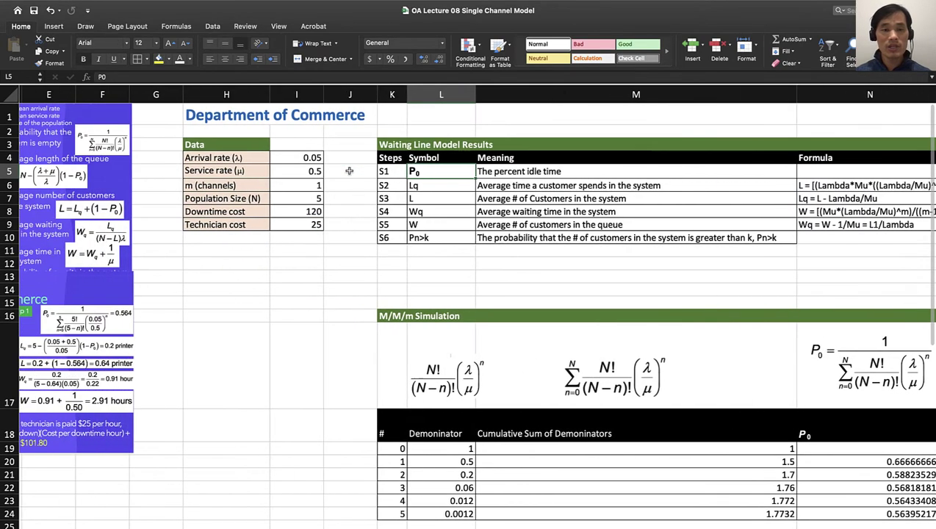
scroll(349, 171, right, 5)
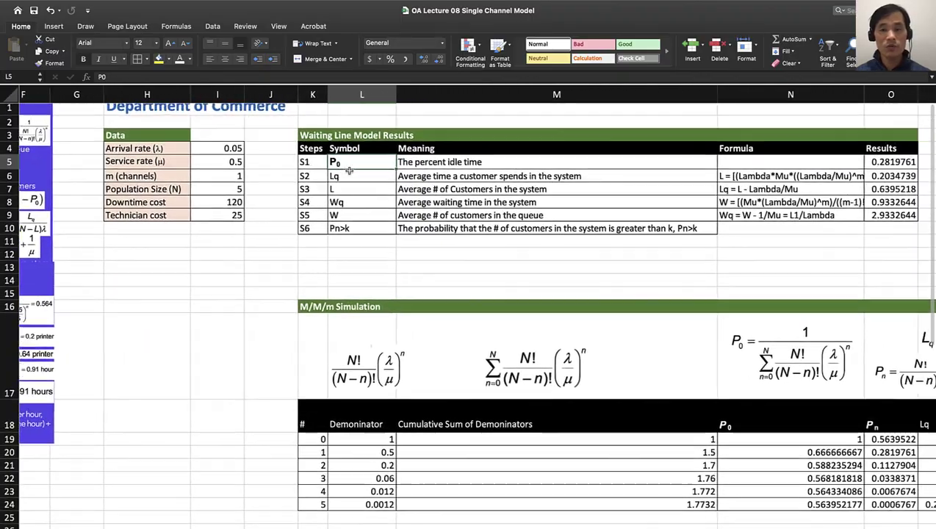
scroll(349, 171, right, 3)
scroll(349, 172, down, 2)
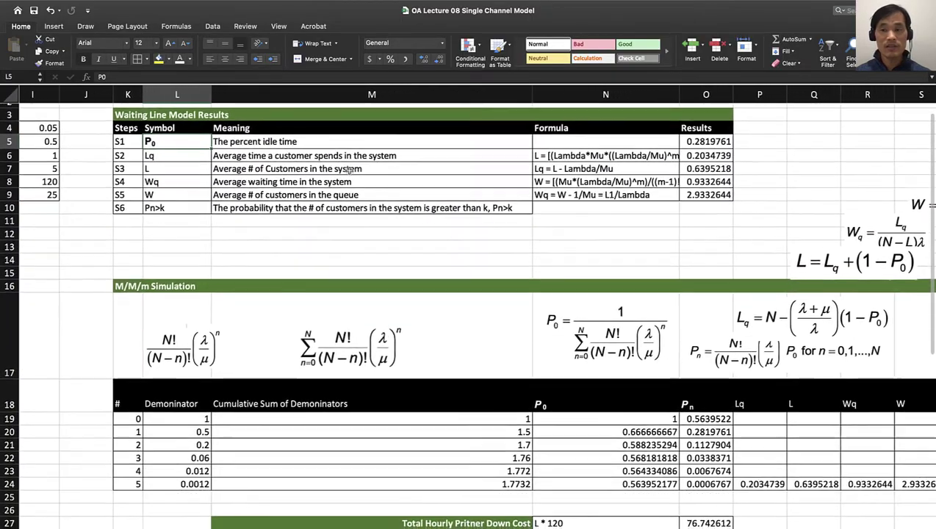
scroll(349, 171, down, 1)
scroll(349, 171, right, 1)
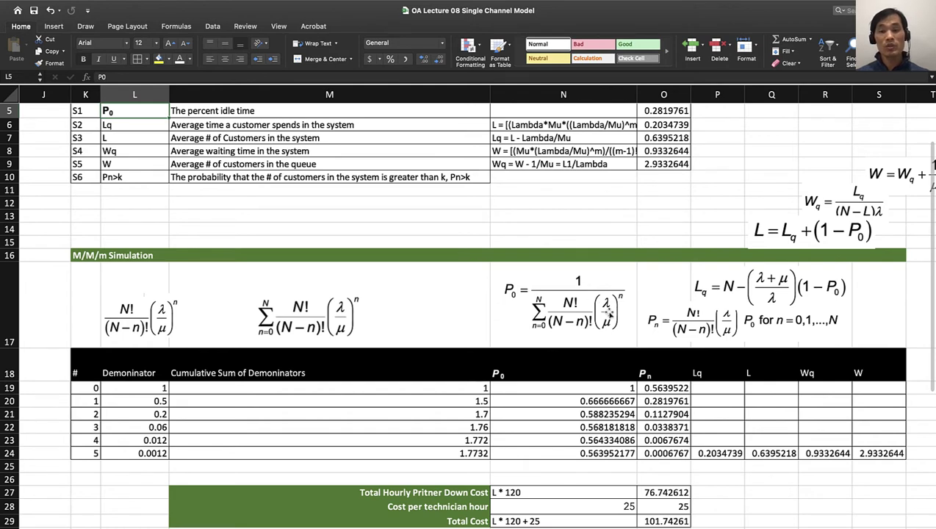
scroll(638, 285, up, 3)
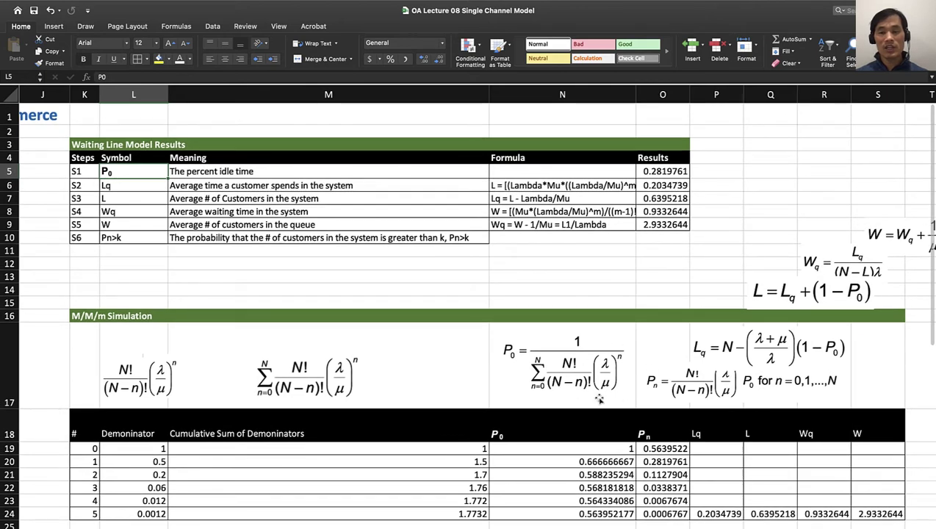
scroll(591, 399, left, 2)
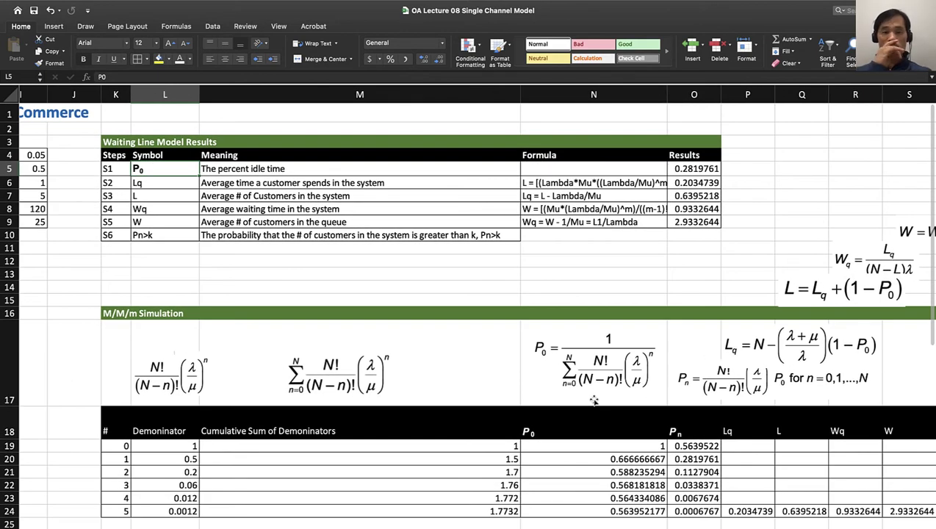
scroll(530, 430, down, 3)
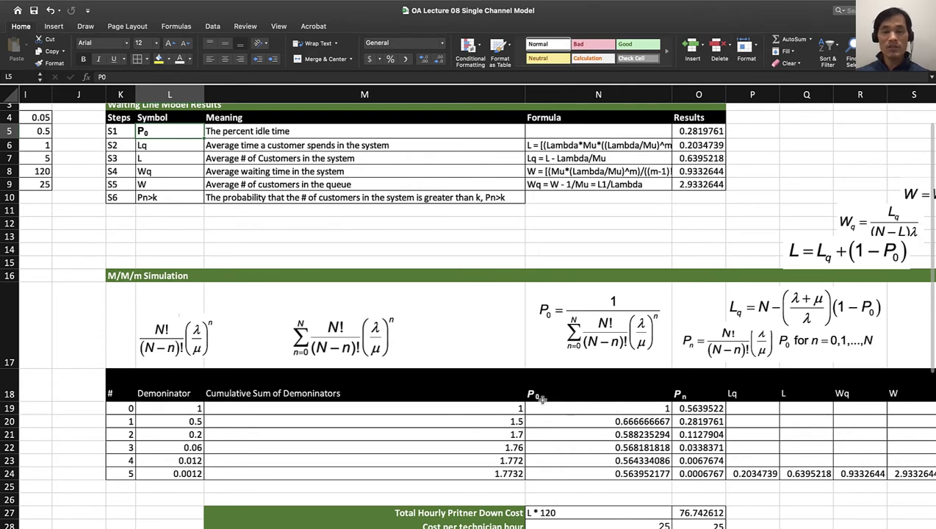
scroll(487, 328, up, 1)
scroll(488, 329, right, 1)
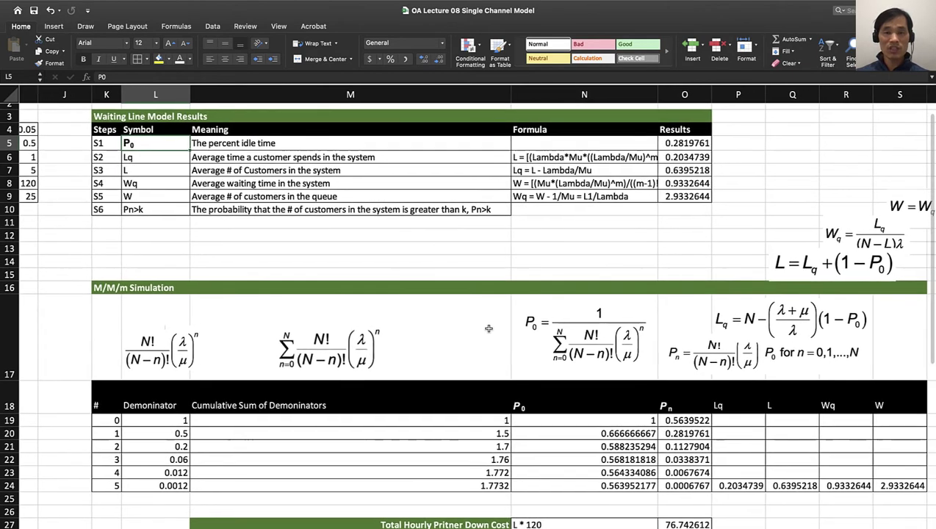
scroll(489, 329, up, 1)
scroll(488, 328, right, 1)
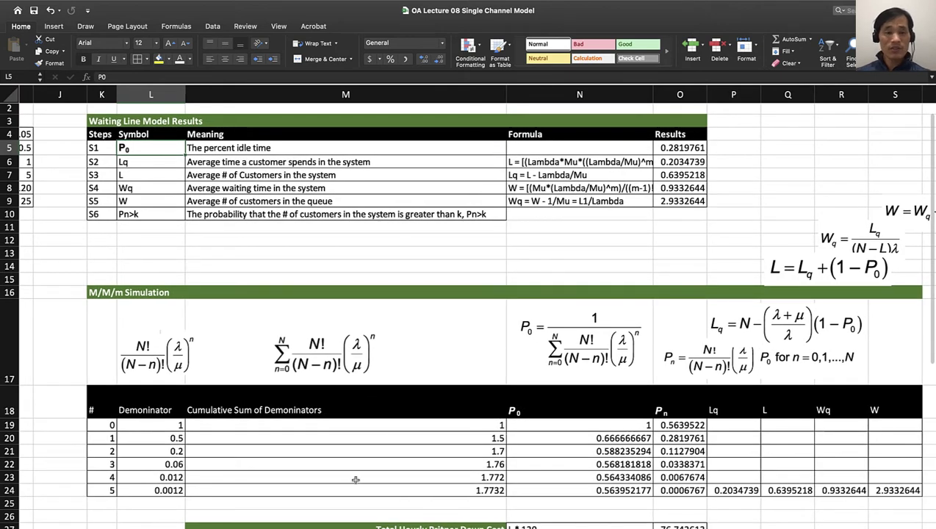
Inspect the first denominator cell L19 and the n values 0 to 5 in K19:K24 of the simulation table.
click(127, 427)
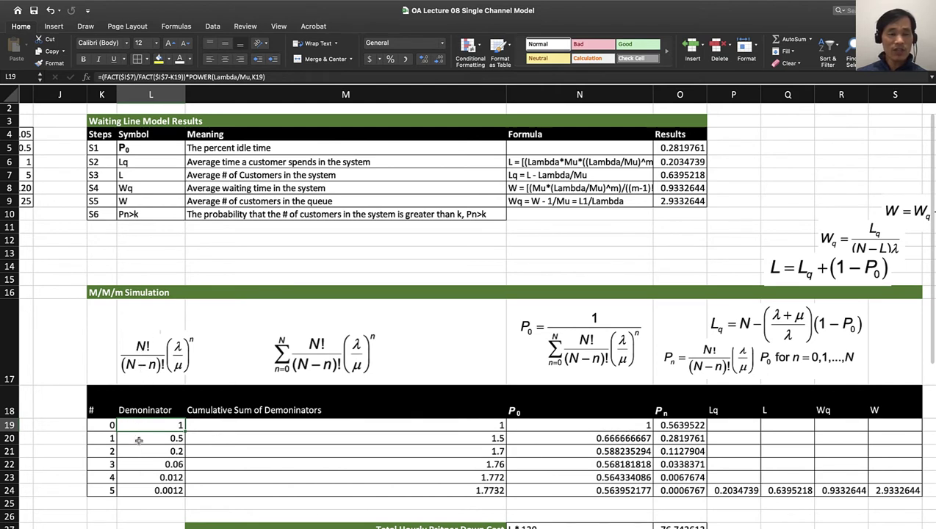
click(106, 489)
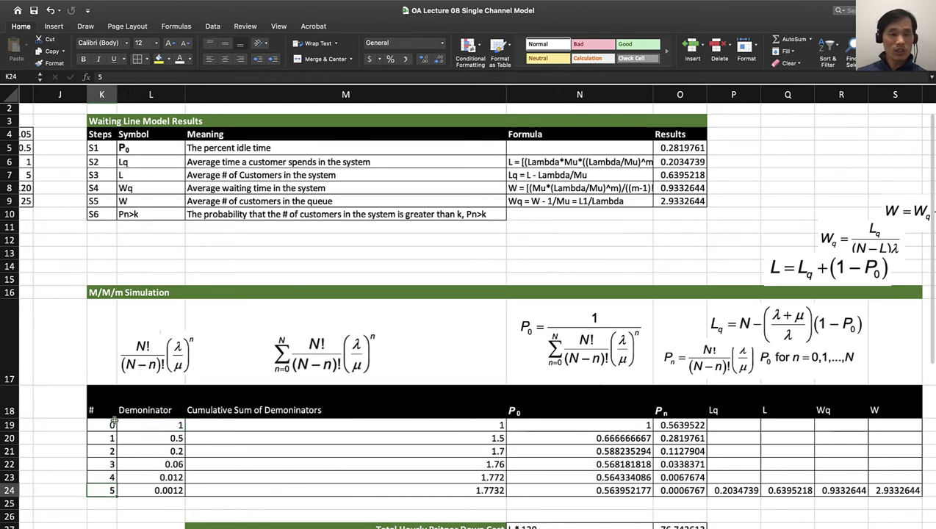
drag(110, 425, 110, 488)
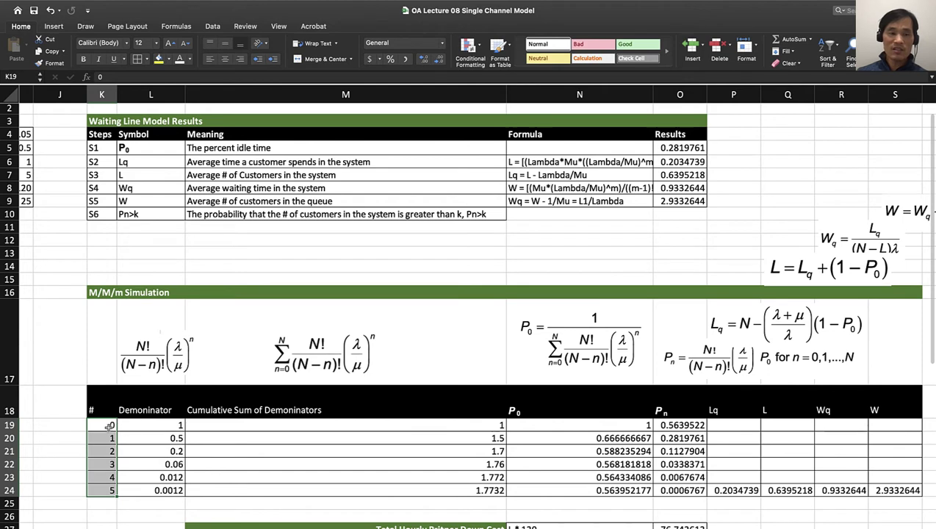
click(108, 426)
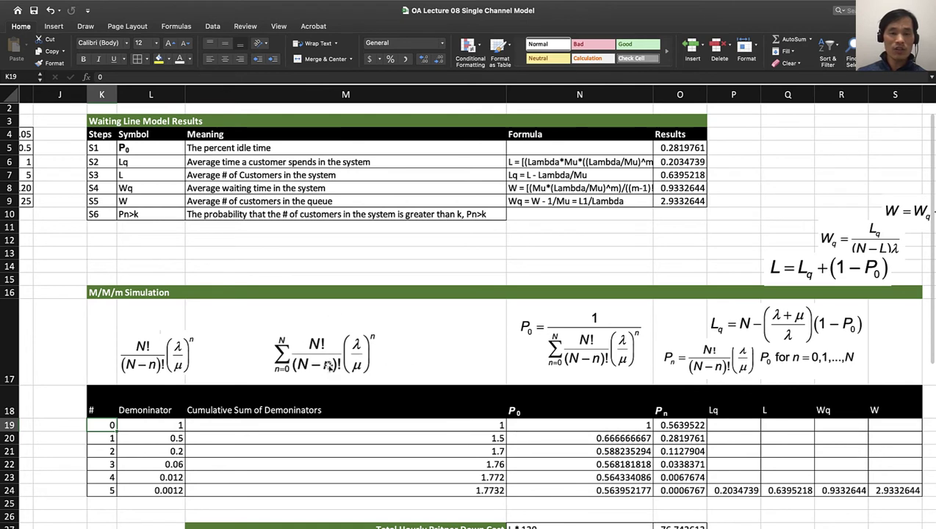
Open the denominator formula in L19 and trace its references to population size, arrival rate, service rate and n.
double_click(171, 427)
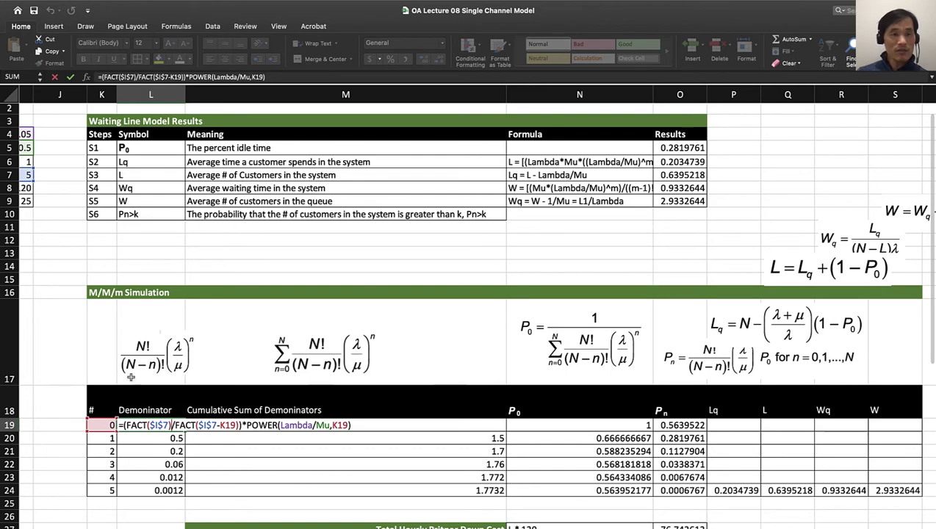
scroll(97, 257, left, 2)
scroll(97, 258, up, 1)
scroll(88, 203, left, 2)
scroll(88, 203, up, 1)
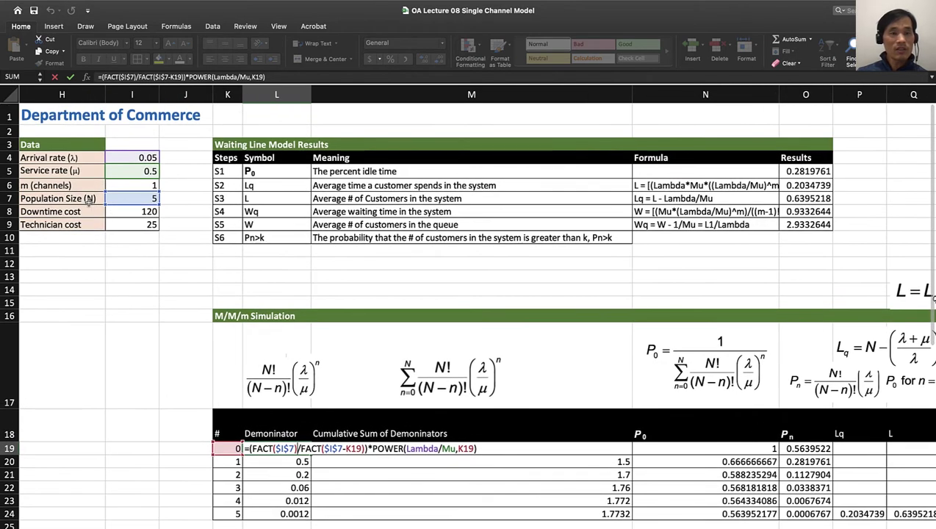
scroll(28, 207, left, 2)
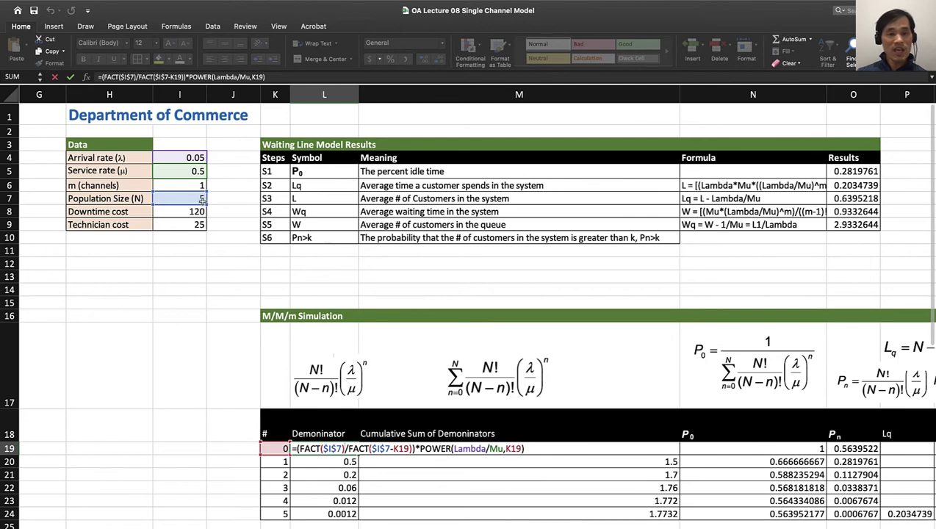
scroll(337, 454, down, 1)
scroll(337, 454, right, 1)
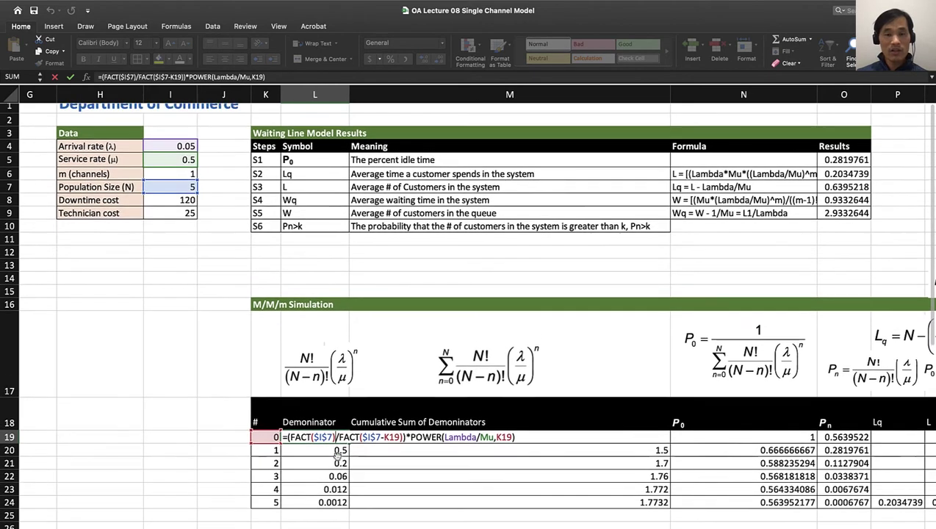
scroll(338, 452, up, 1)
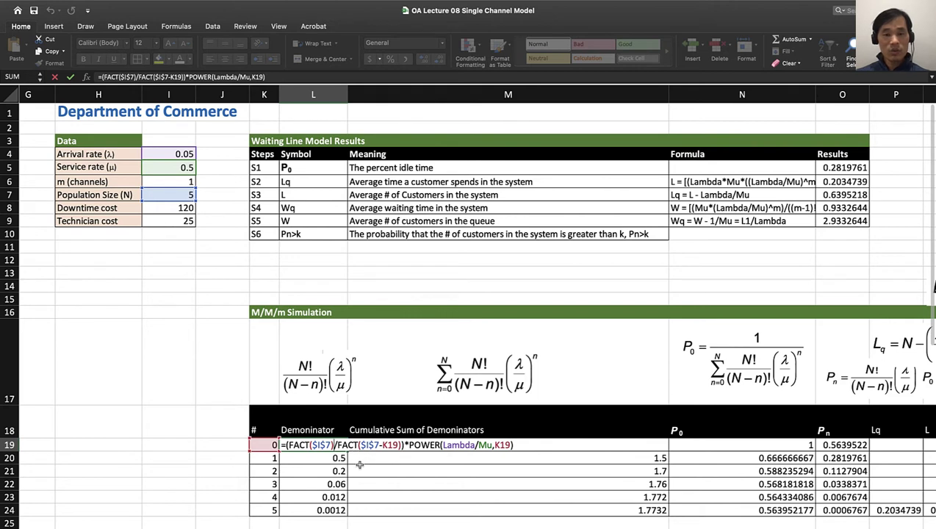
click(324, 455)
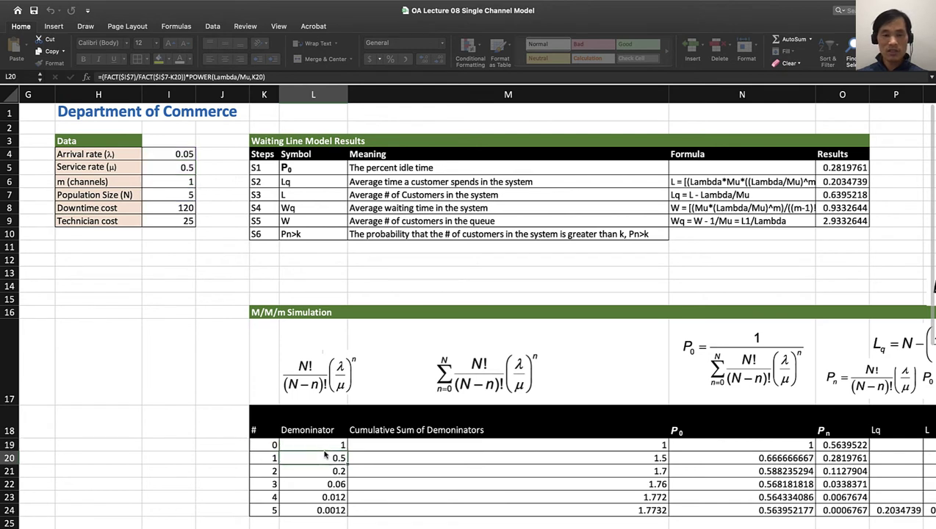
Fill the denominator formula from L19 down through L24 and check the copied formulas in L20 and L24.
click(339, 447)
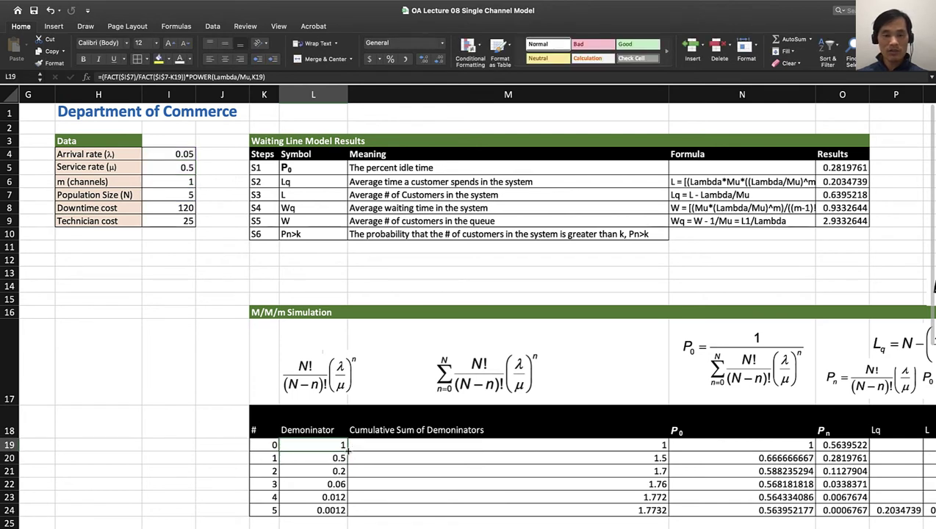
drag(350, 452, 341, 510)
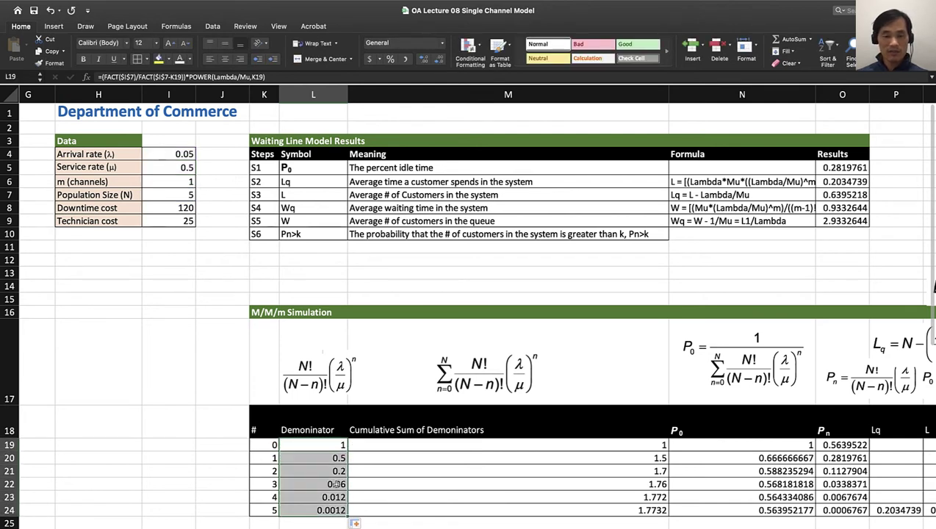
click(328, 458)
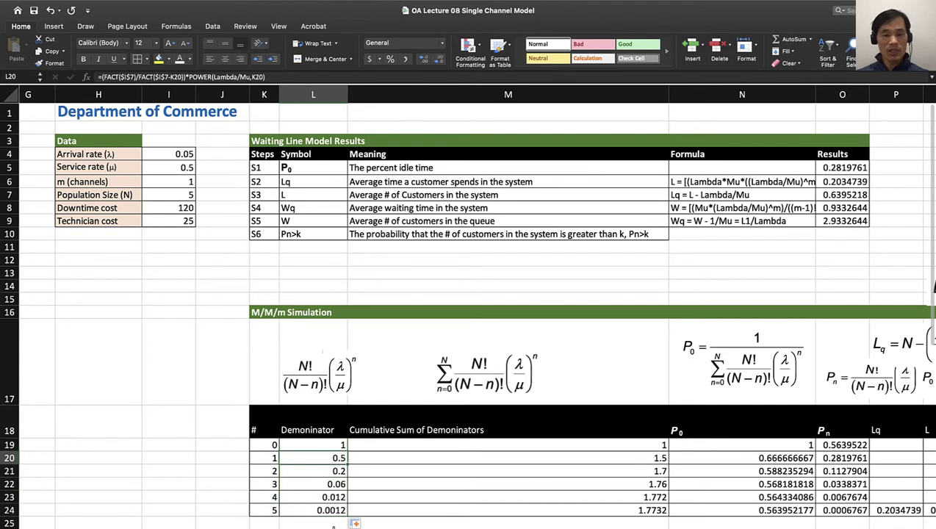
click(323, 510)
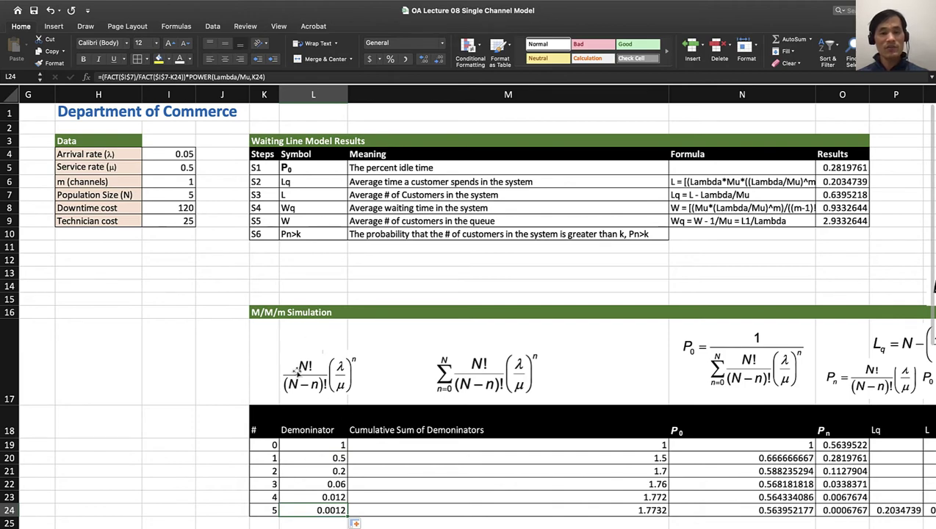
Trace the cumulative-sum formulas in M19, M20, M21 and M24 to the previous sum and the denominator in the same row.
scroll(355, 436, right, 1)
scroll(356, 437, down, 3)
scroll(356, 437, right, 2)
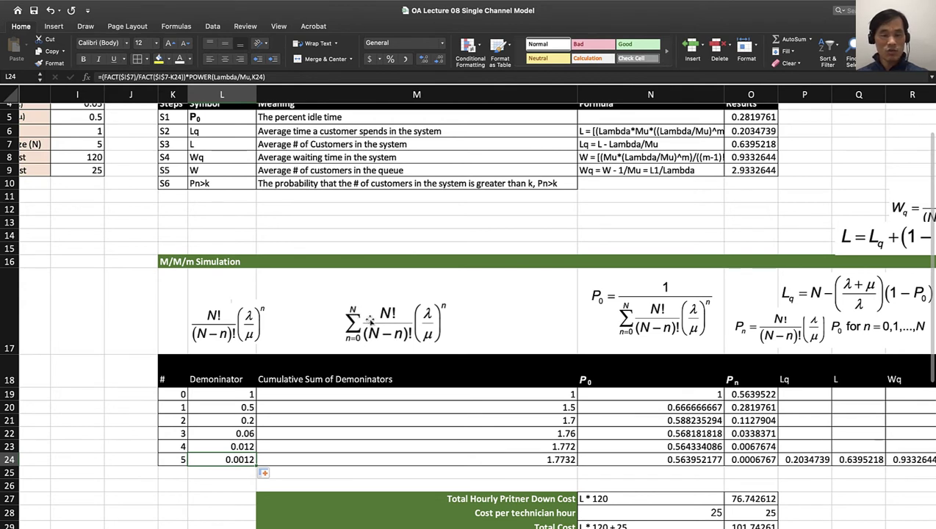
click(567, 395)
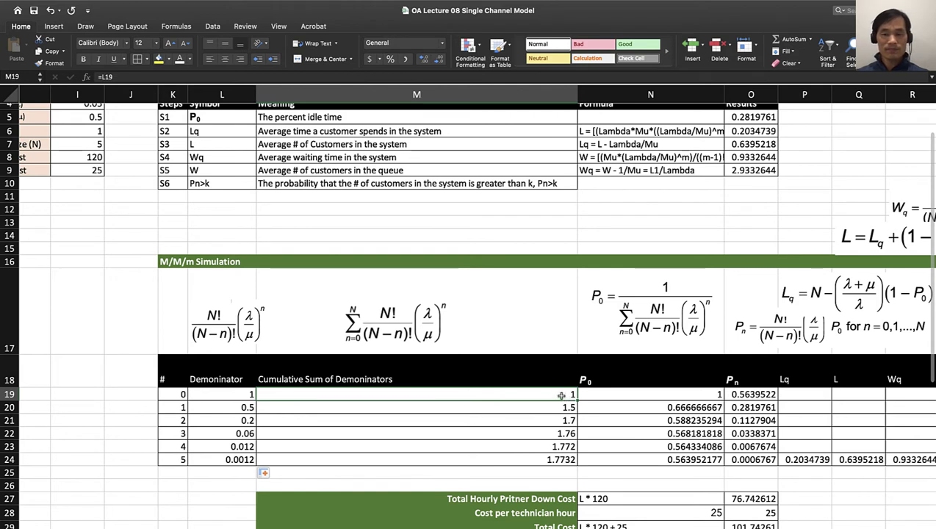
double_click(561, 396)
double_click(486, 403)
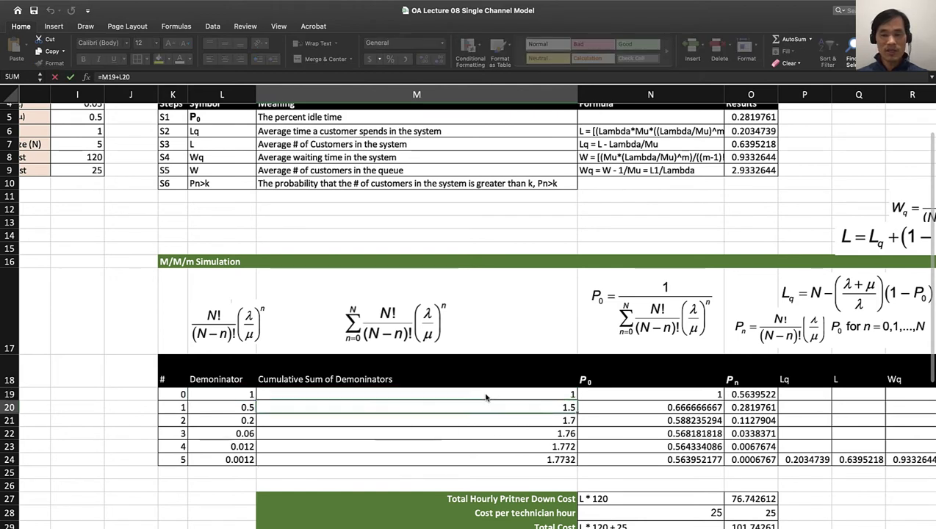
double_click(487, 407)
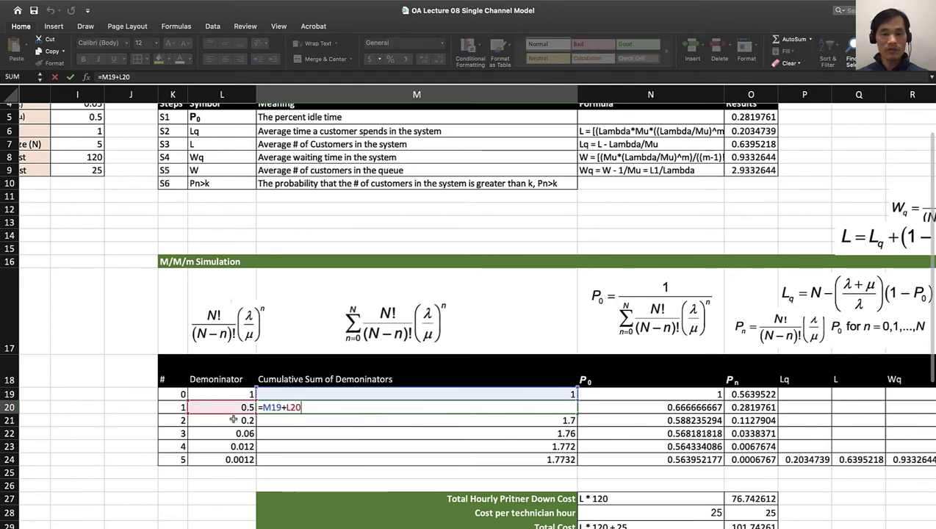
key(Return)
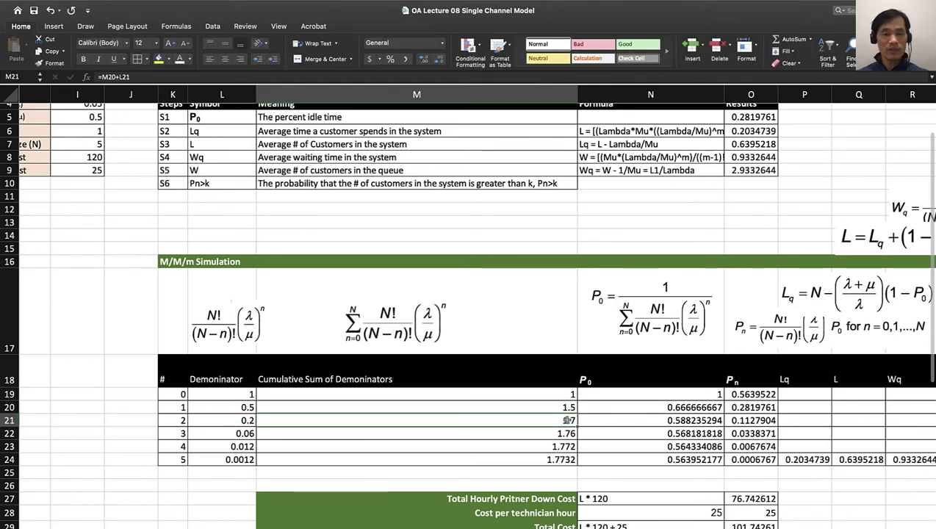
key(F2)
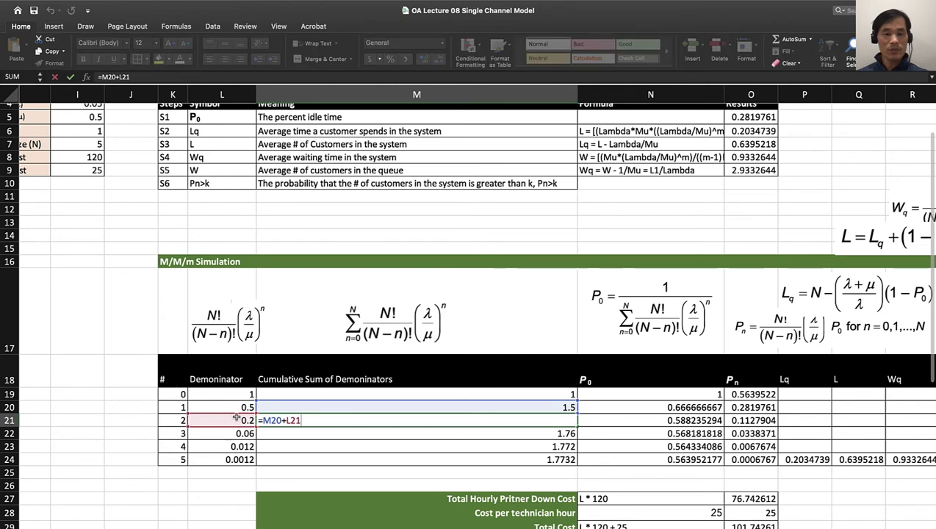
key(Return)
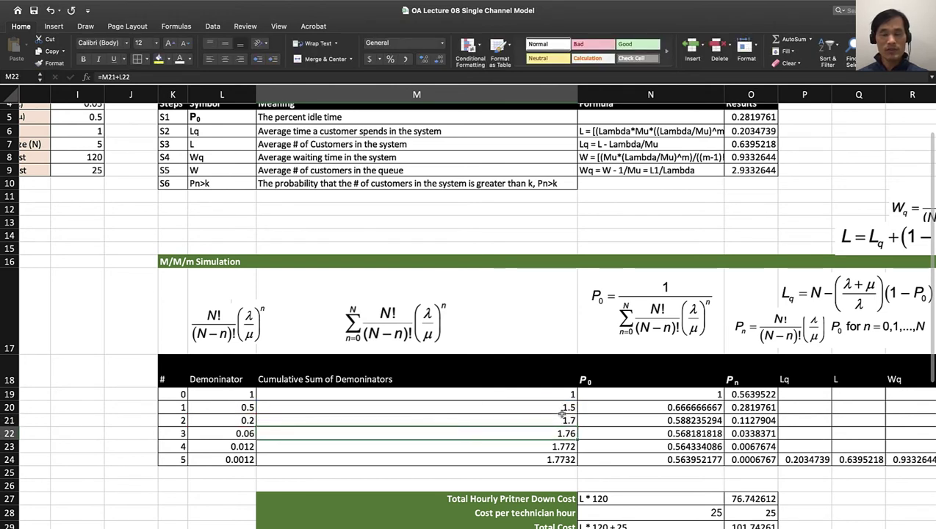
double_click(550, 461)
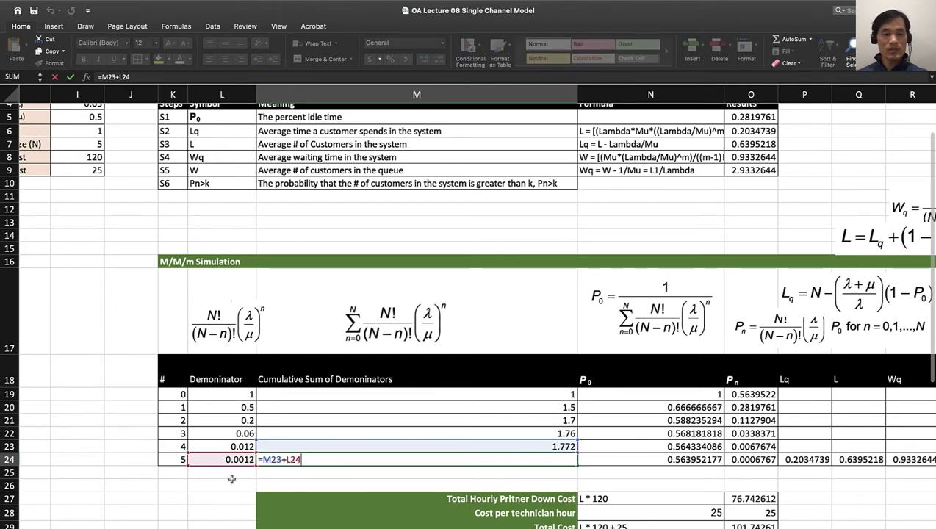
key(Return)
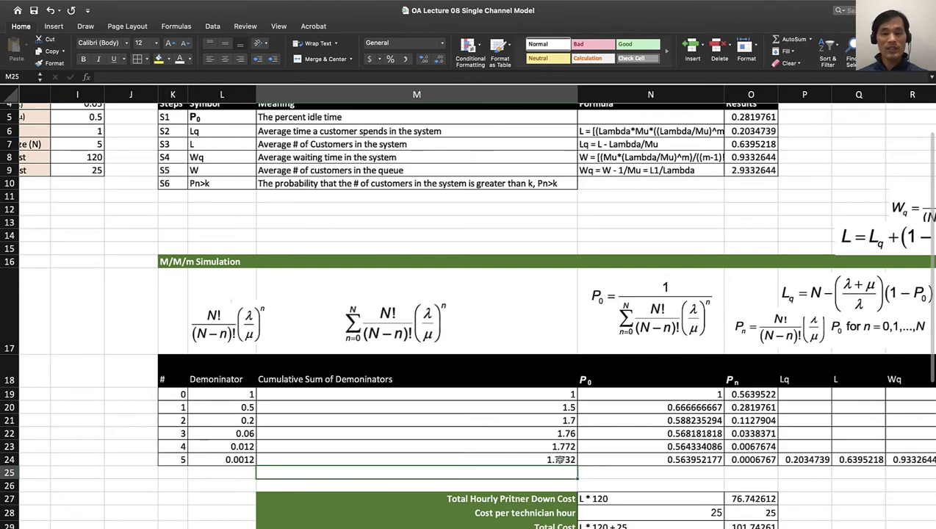
Enter =1/M24 as the final P0 formula in N24 and fill the cell yellow.
click(556, 457)
scroll(557, 459, right, 3)
scroll(557, 459, down, 2)
scroll(559, 459, right, 1)
scroll(559, 459, down, 1)
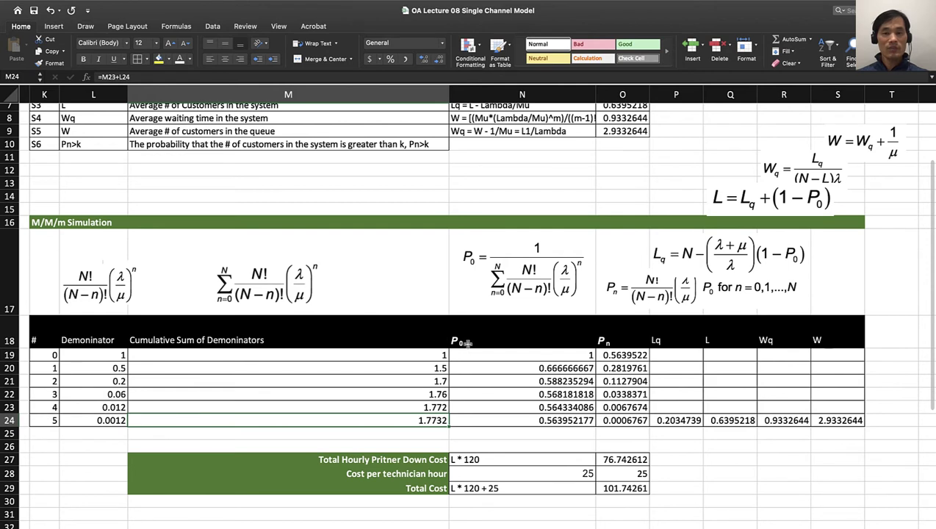
click(572, 420)
text(=1/M24)
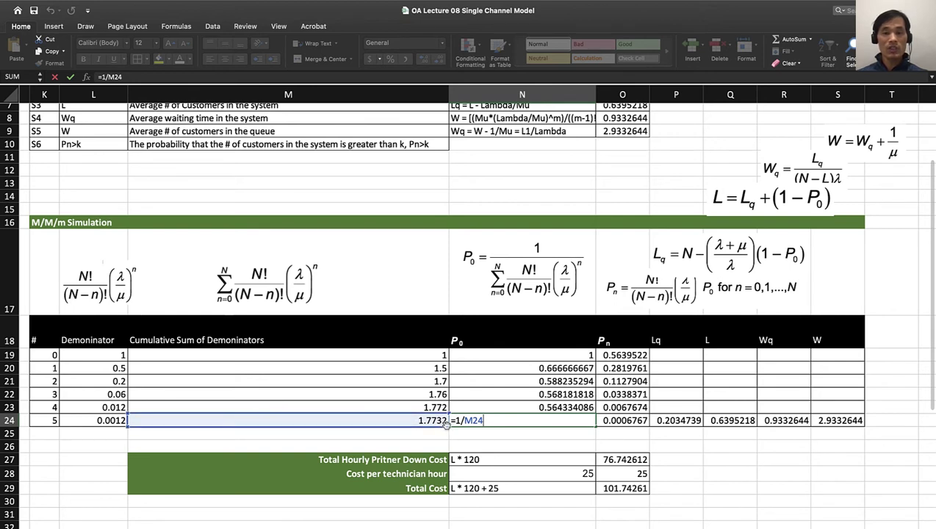
key(Return)
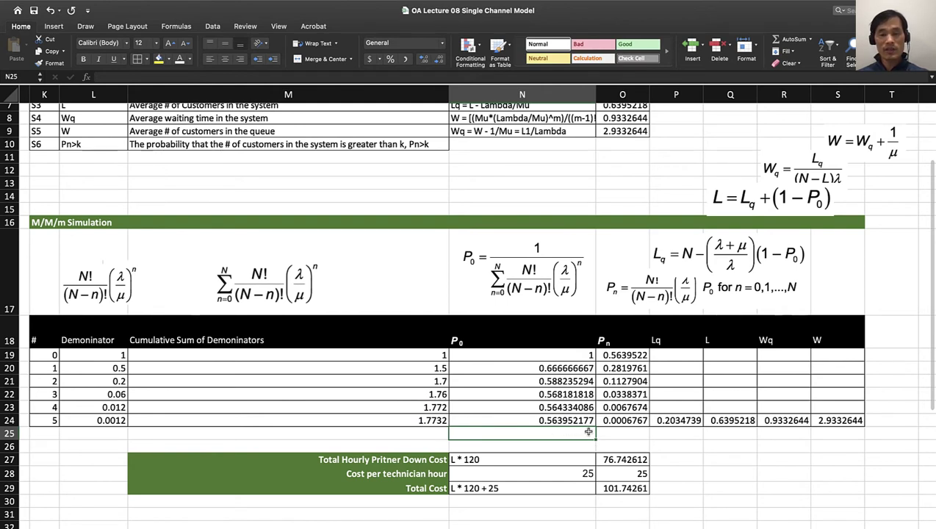
click(565, 421)
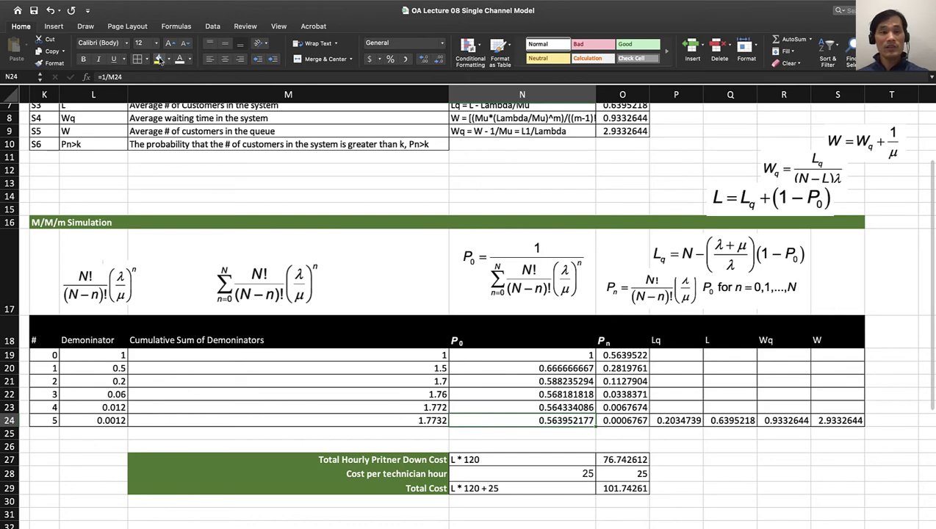
click(158, 59)
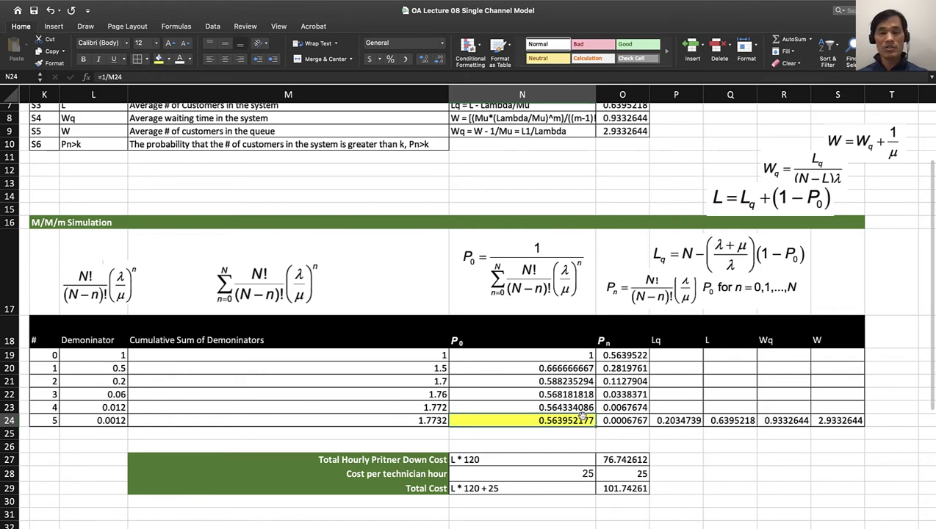
Inspect the lookup formula behind the percent idle time result in O5.
scroll(573, 411, up, 5)
scroll(574, 412, right, 2)
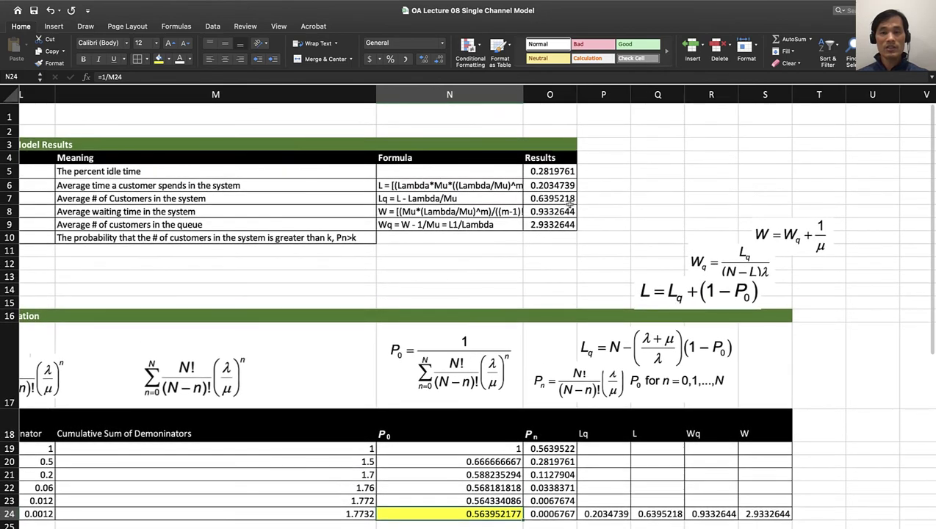
double_click(553, 170)
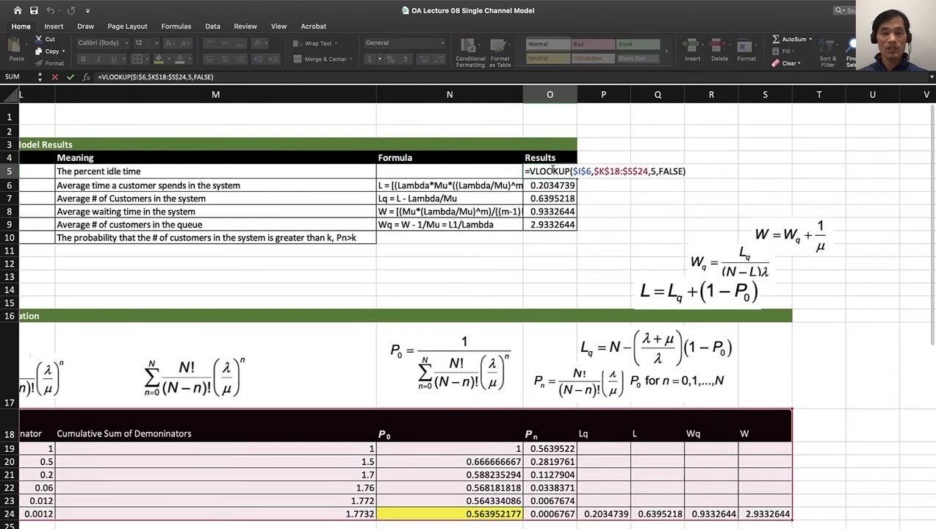
key(Return)
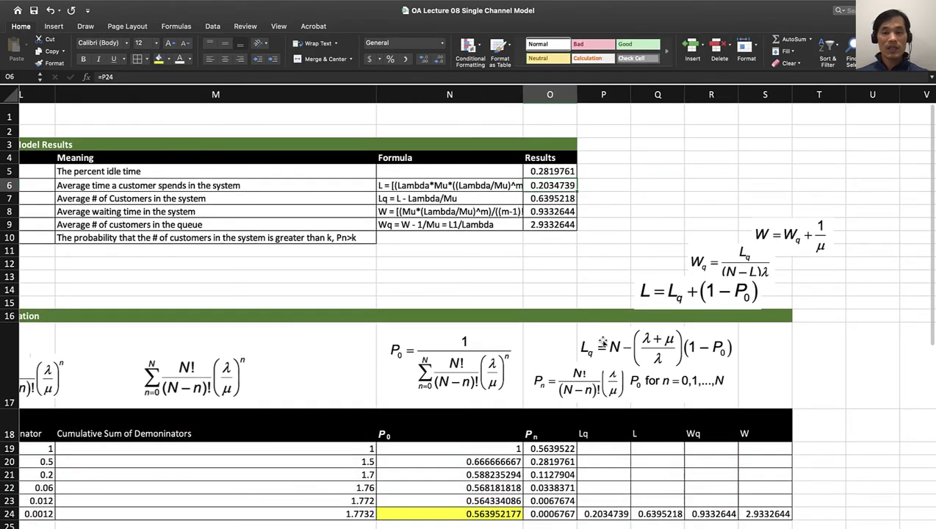
Move the Lq equation picture slightly upward so that it clears the exponent of the Pn equation below it.
scroll(636, 417, down, 1)
scroll(636, 417, left, 1)
scroll(637, 417, down, 1)
scroll(637, 416, right, 1)
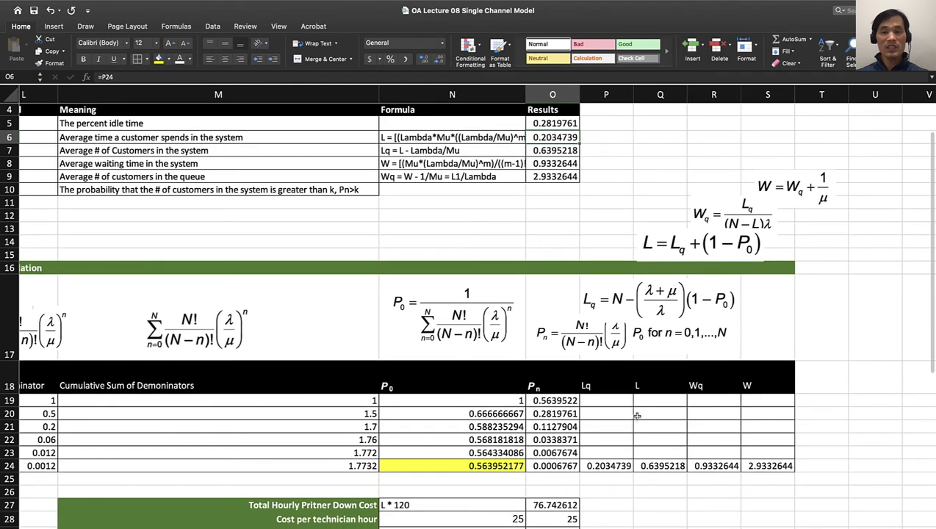
scroll(636, 417, down, 1)
scroll(636, 416, right, 1)
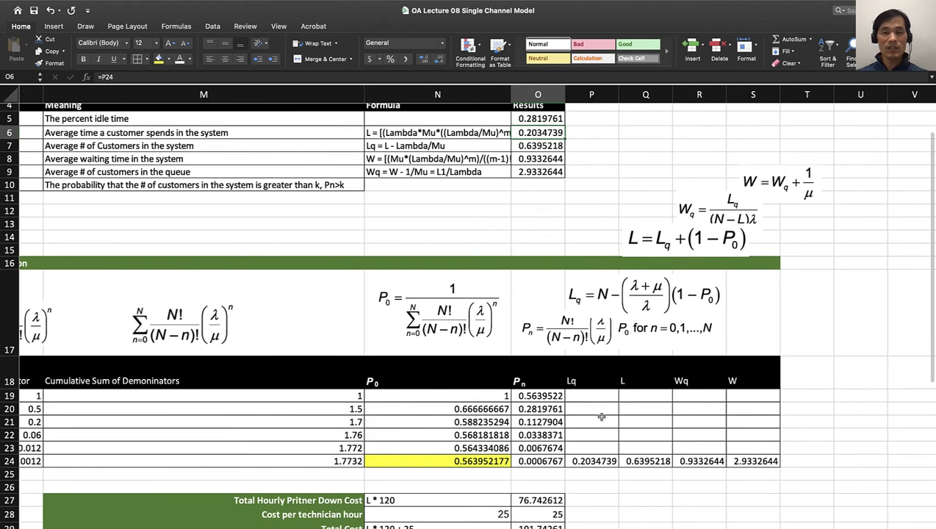
drag(606, 295, 606, 281)
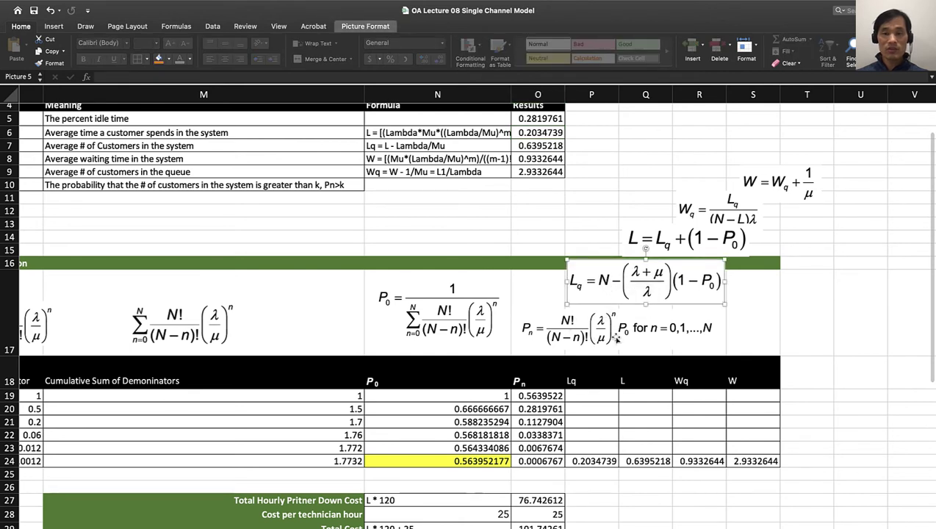
Inspect the Pn formulas in O19 and O24, comparing them with the Pn equation above the table.
double_click(536, 396)
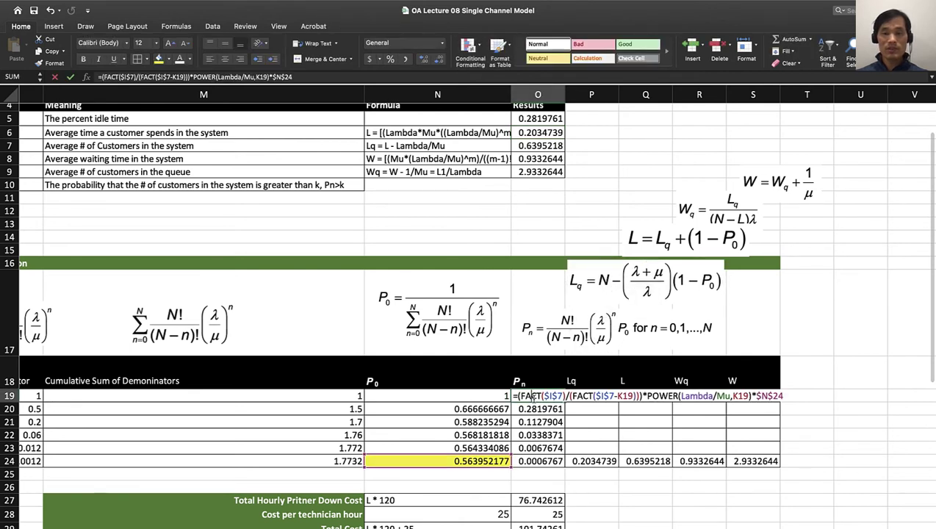
key(Return)
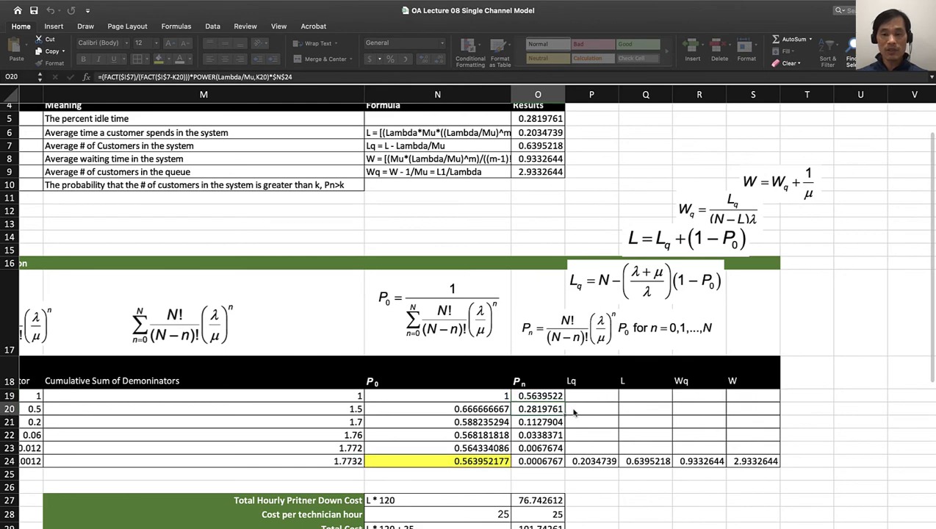
click(541, 460)
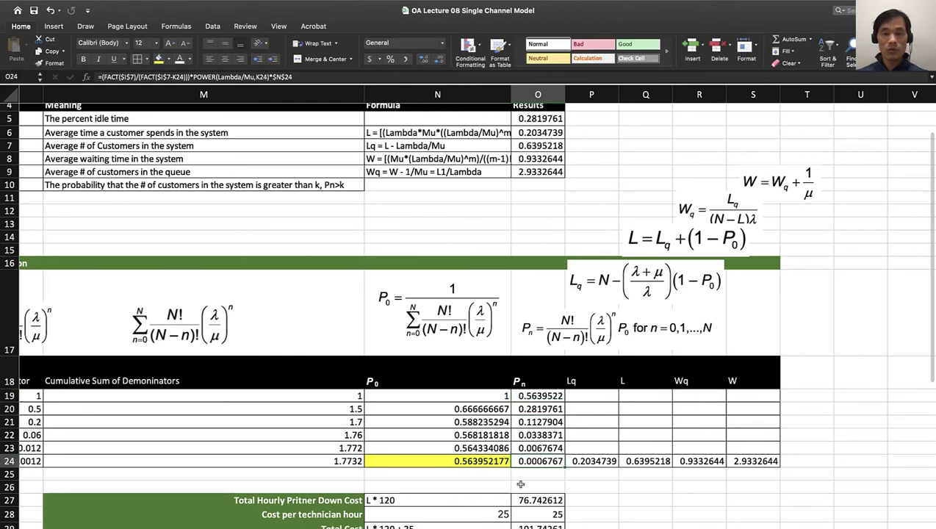
scroll(499, 483, left, 3)
scroll(500, 483, down, 1)
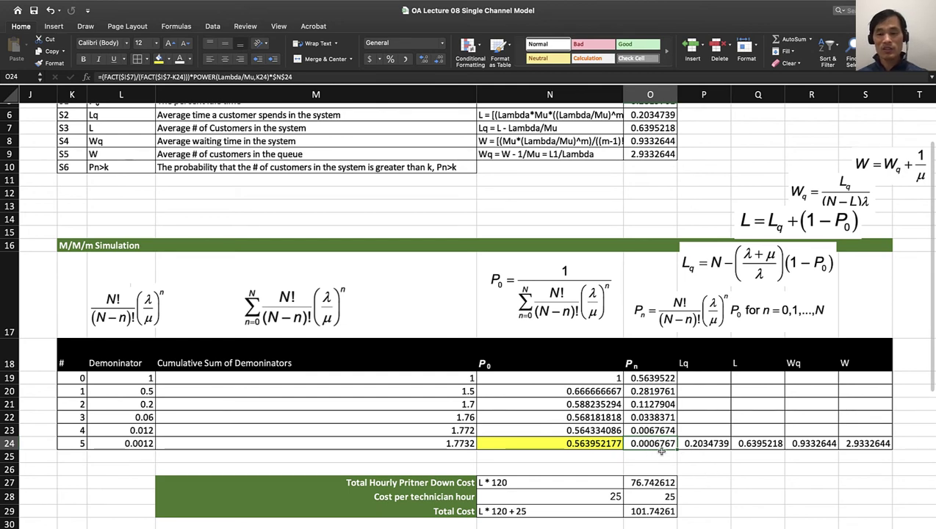
Check the Lq formula in P24 and the L formula in Q24 against their equations and trace their cell references.
scroll(650, 446, right, 1)
scroll(649, 445, right, 5)
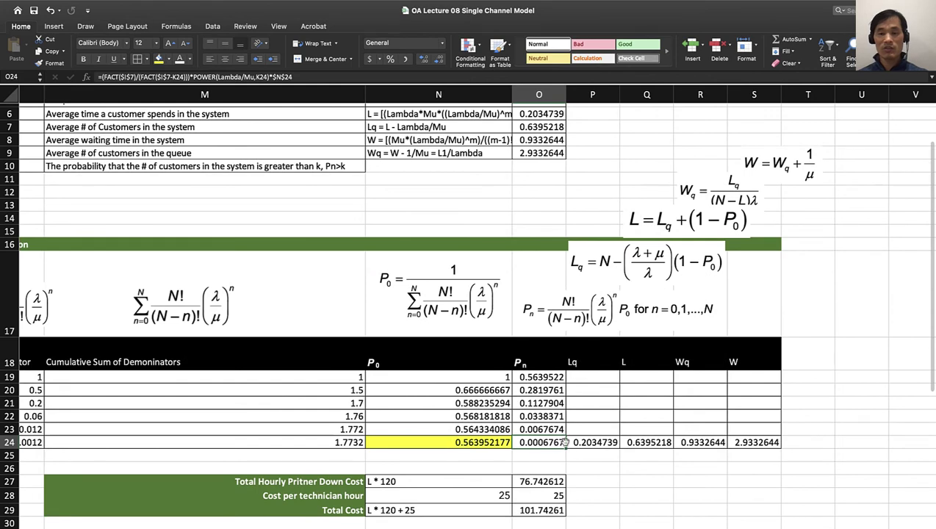
scroll(562, 441, right, 5)
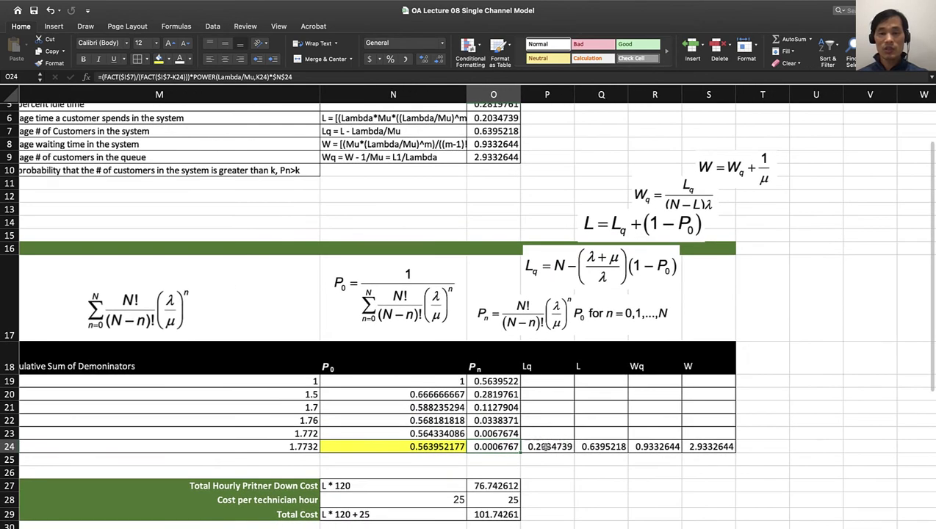
click(546, 446)
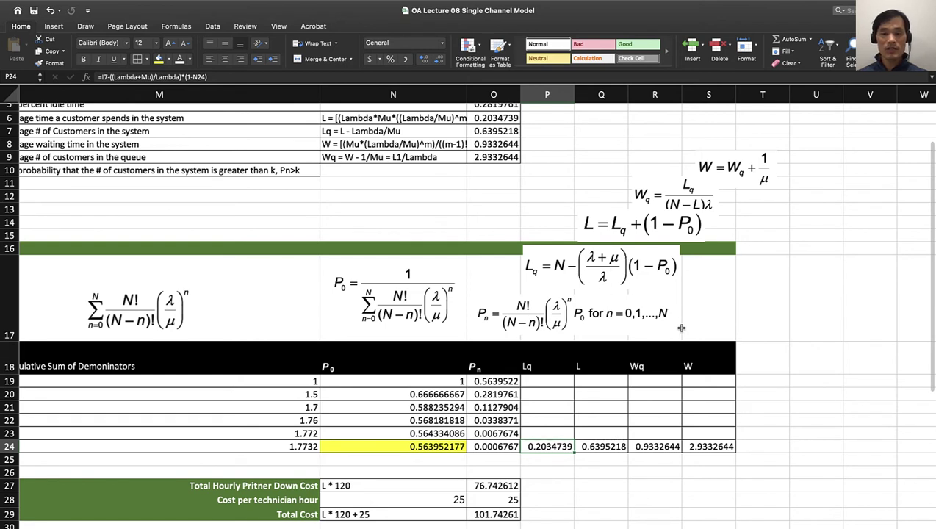
double_click(552, 446)
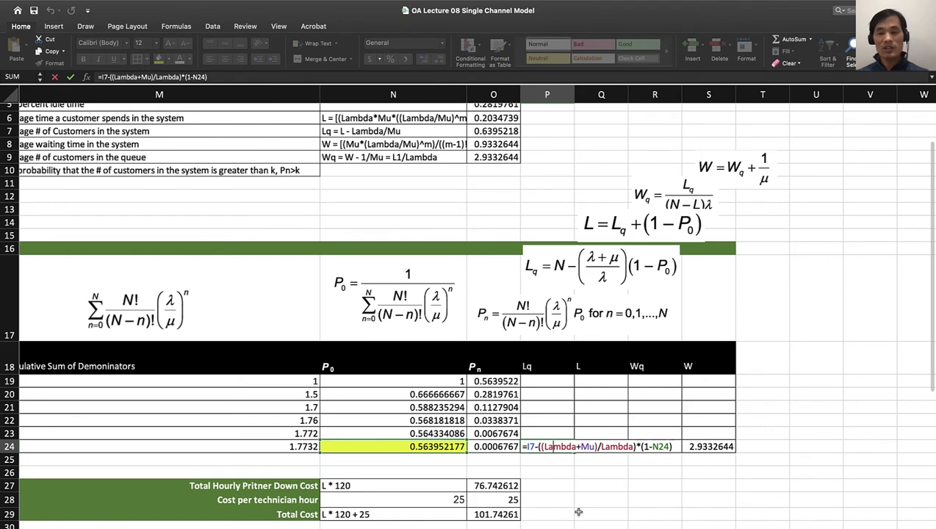
key(Return)
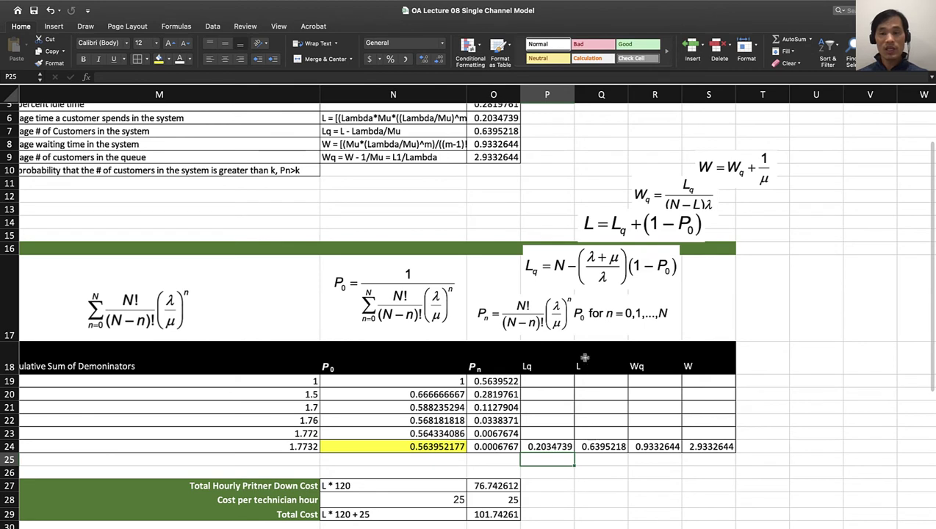
double_click(594, 446)
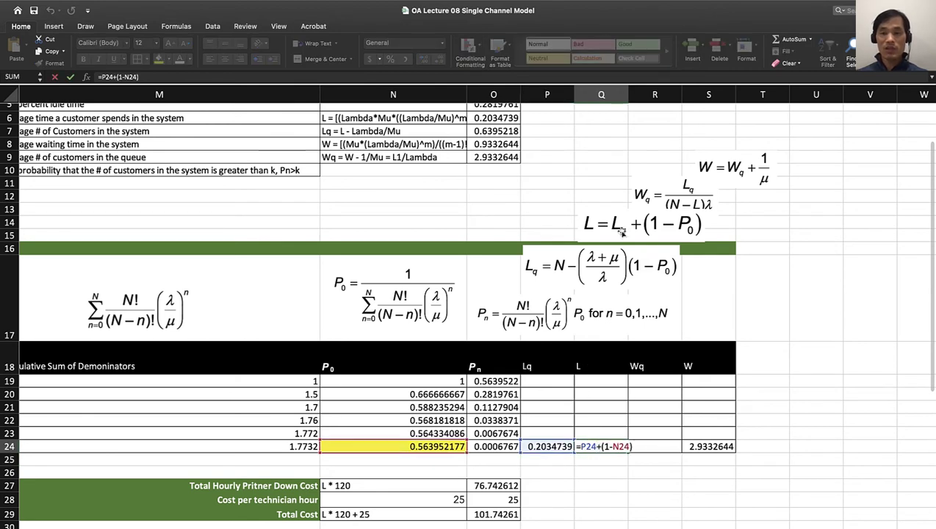
key(Return)
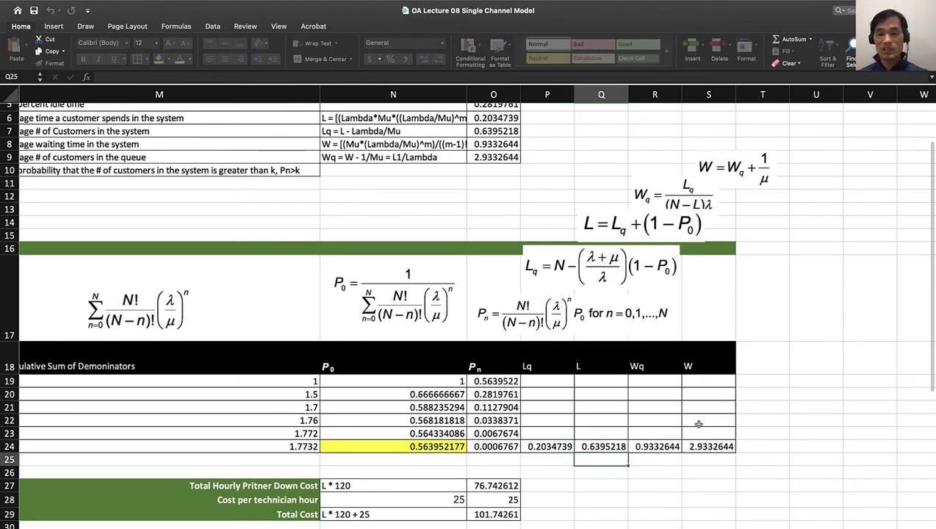
Check the Wq formula in R24 and the W formula in S24 against their equations.
double_click(660, 446)
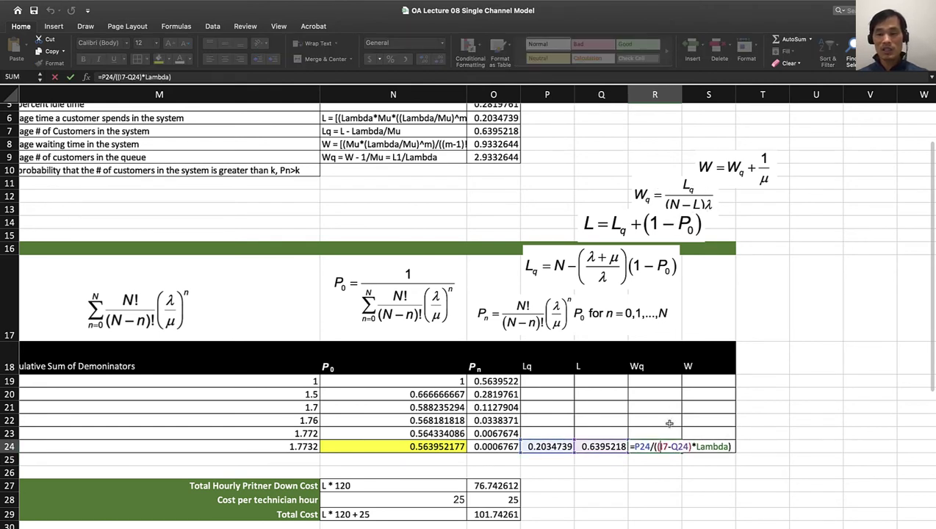
key(Return)
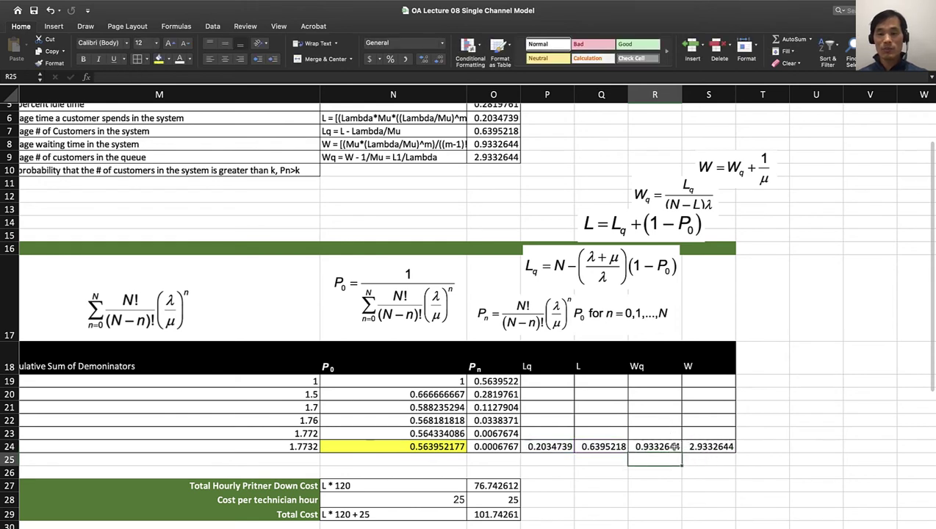
double_click(703, 446)
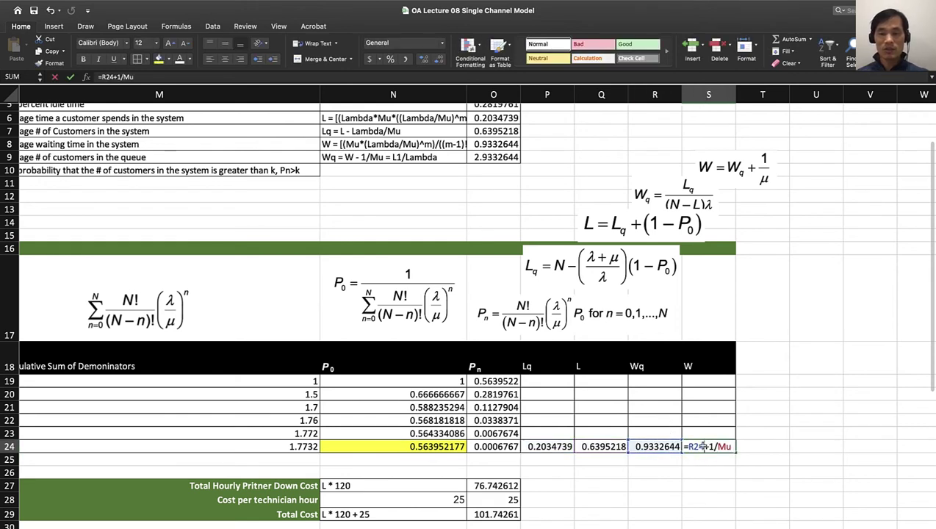
key(Return)
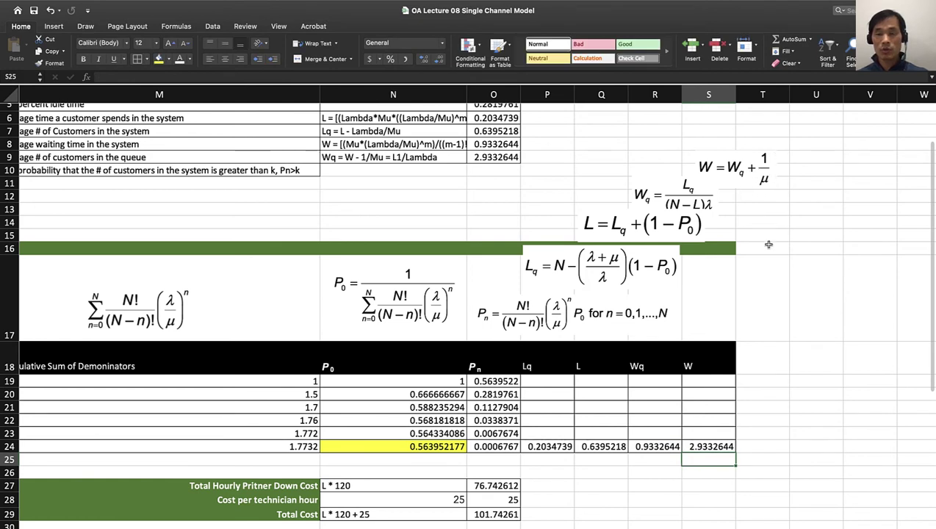
Trace the cell references of the W formula in S24 and compare them with the W equation.
click(728, 446)
double_click(728, 446)
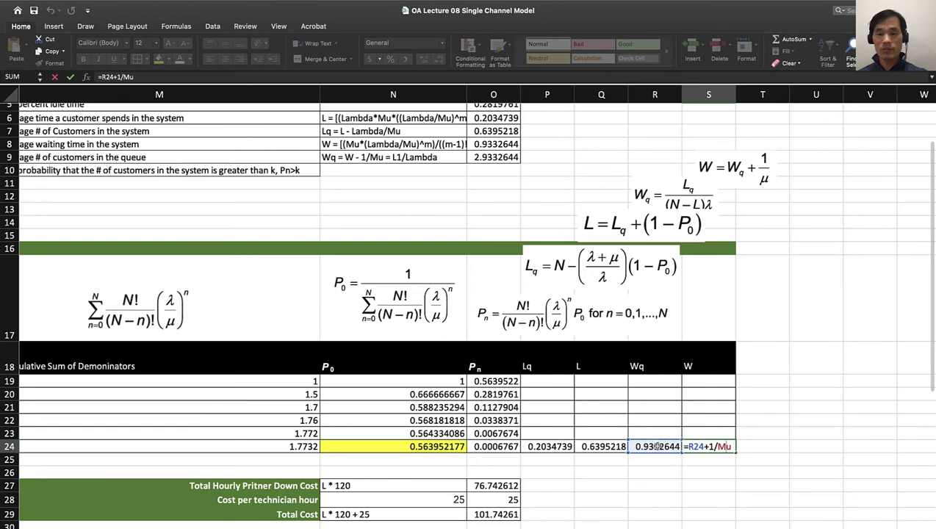
key(Return)
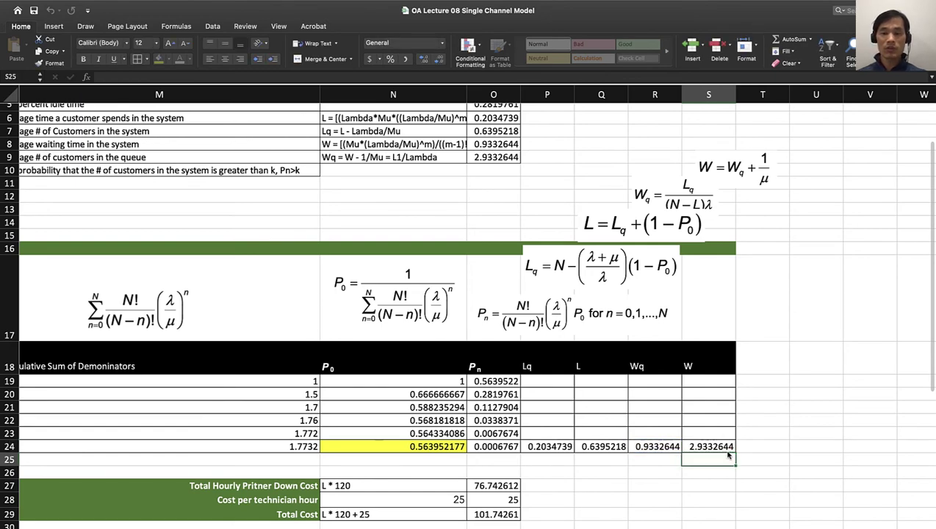
Review the Waiting Line Model Results table and check which simulation cell the Lq result in O6 references.
scroll(682, 454, up, 5)
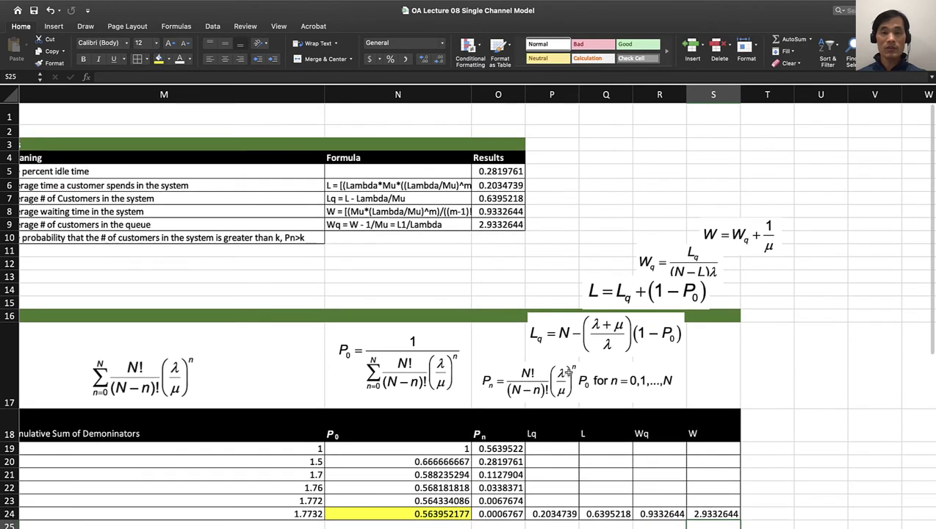
scroll(485, 172, left, 2)
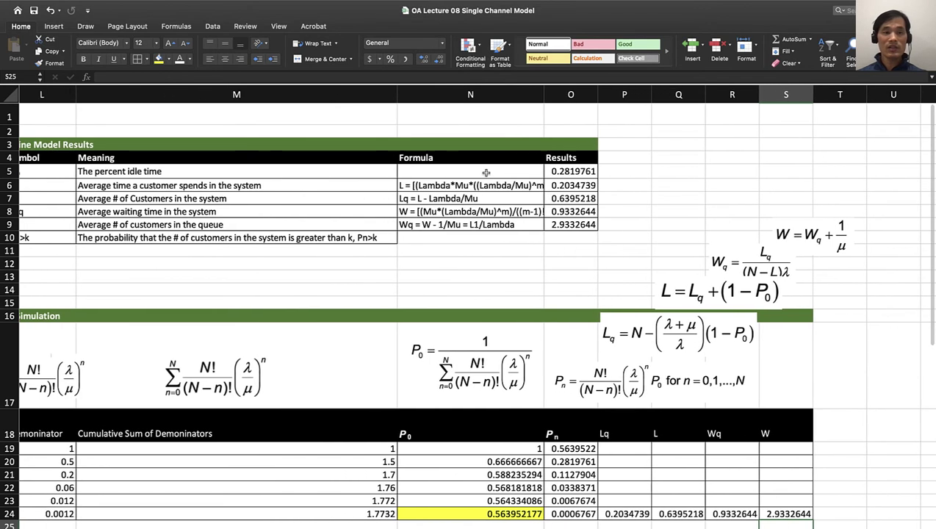
scroll(486, 172, left, 1)
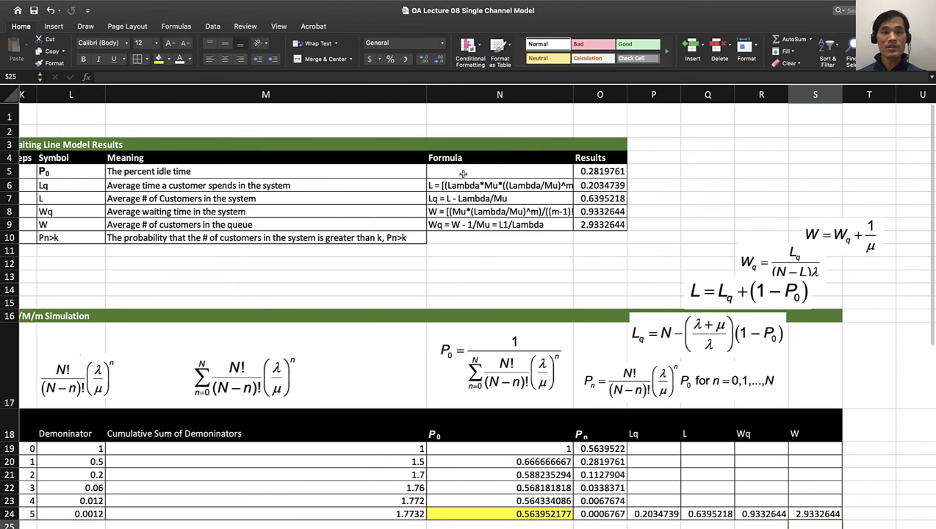
click(599, 186)
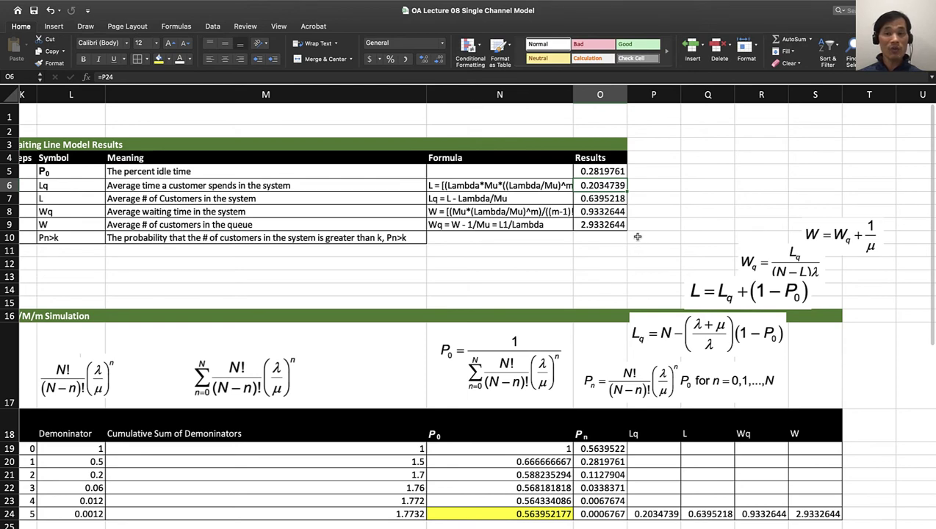
click(655, 196)
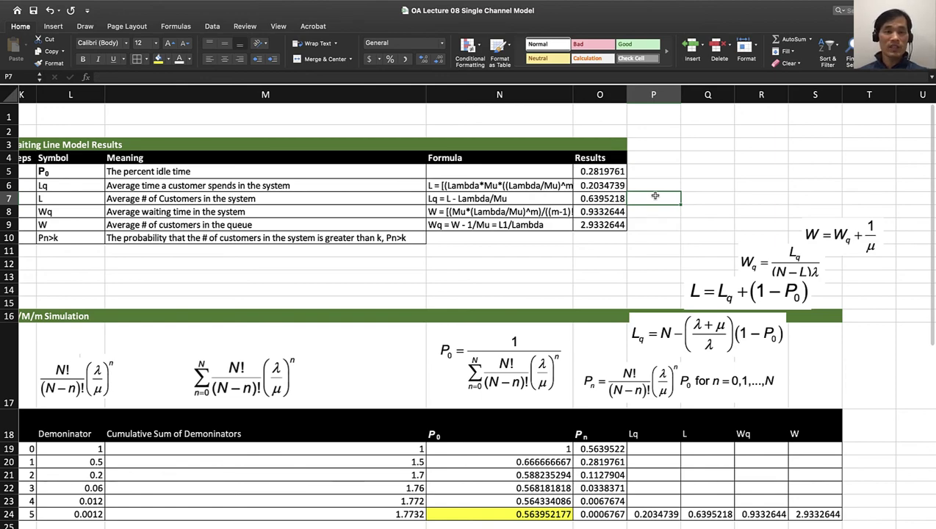
Check the hourly printer down cost expression in N27 and its formula in O27.
scroll(655, 195, down, 5)
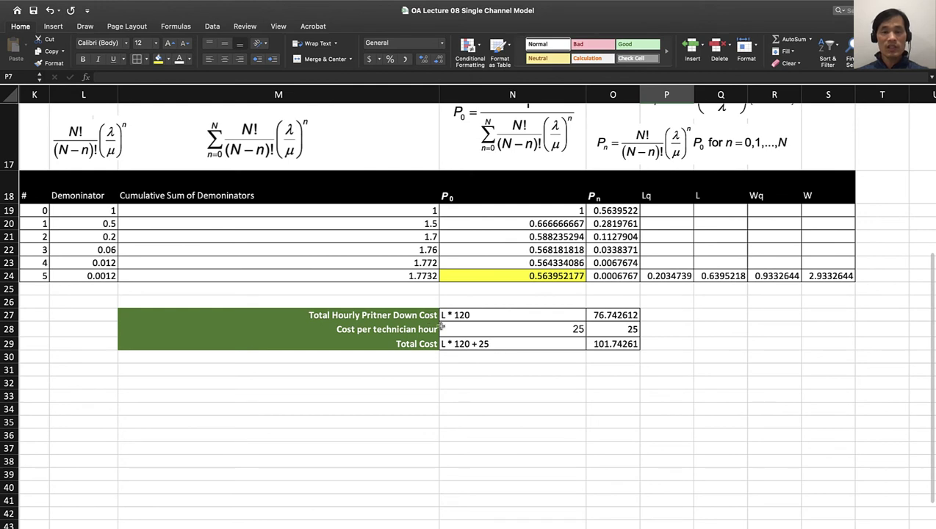
click(464, 317)
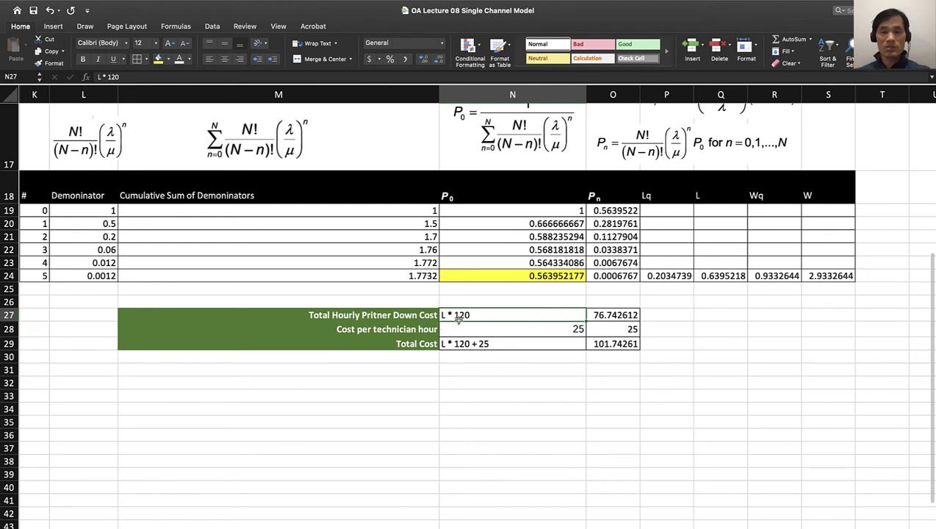
double_click(607, 315)
key(Return)
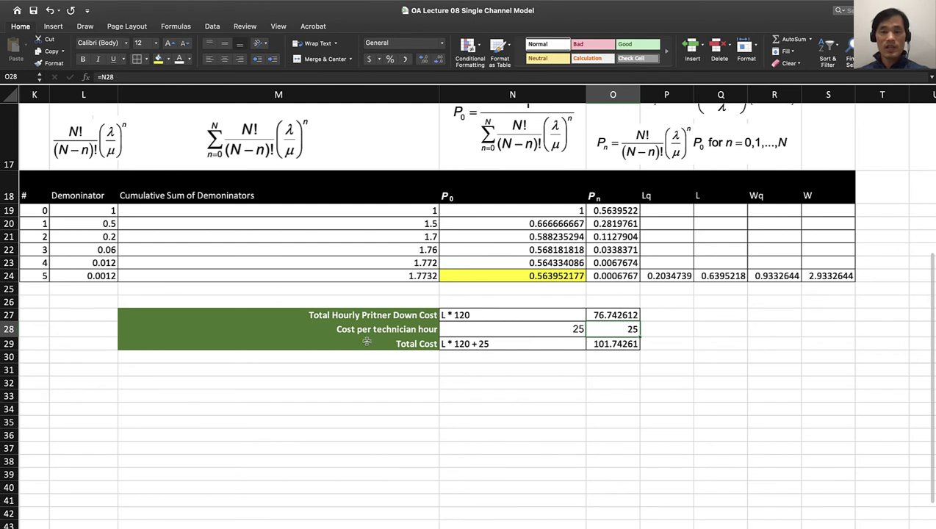
Inspect the technician cost in N28 and O28 and the total cost formulas in N29 and O29.
click(521, 333)
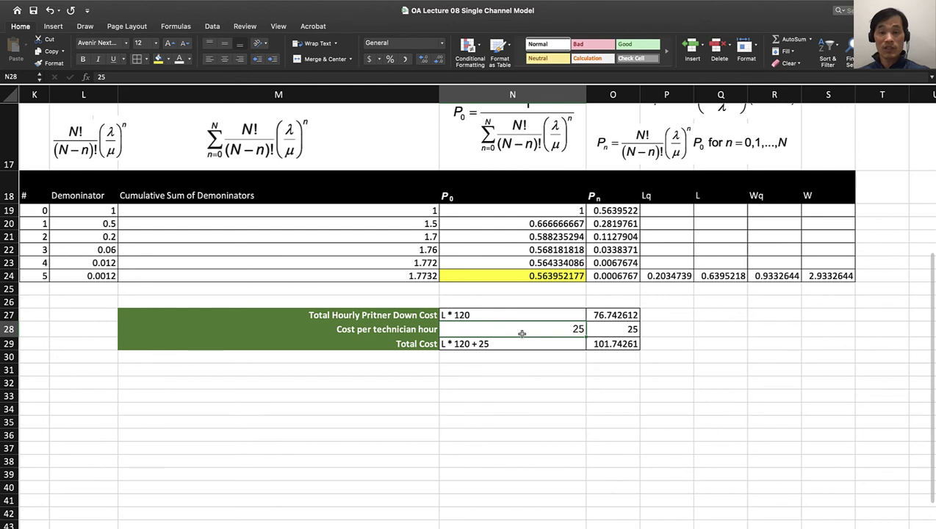
key(Down)
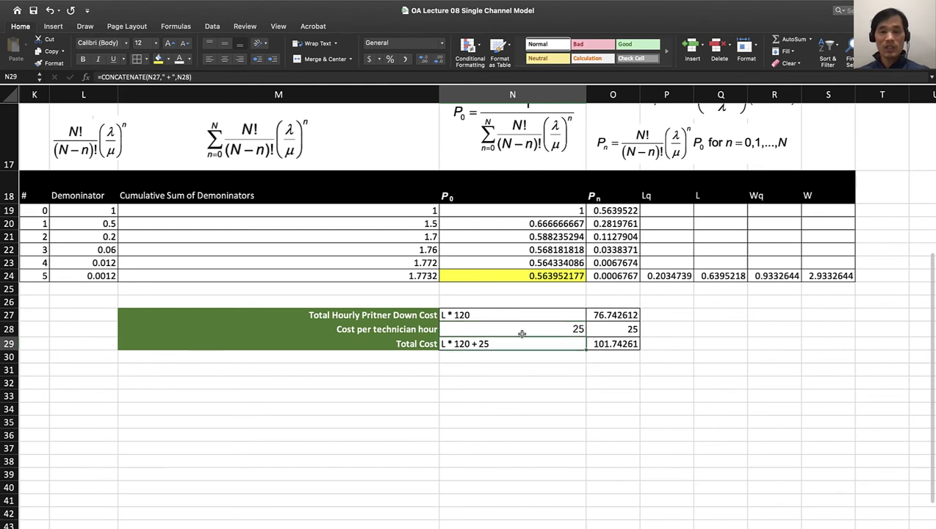
key(Right)
key(Up)
key(Down)
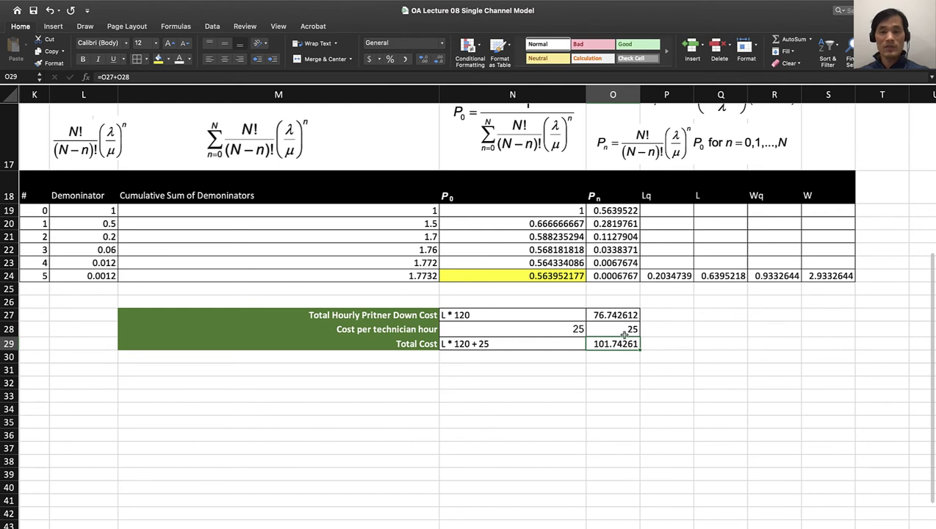
double_click(621, 329)
key(Return)
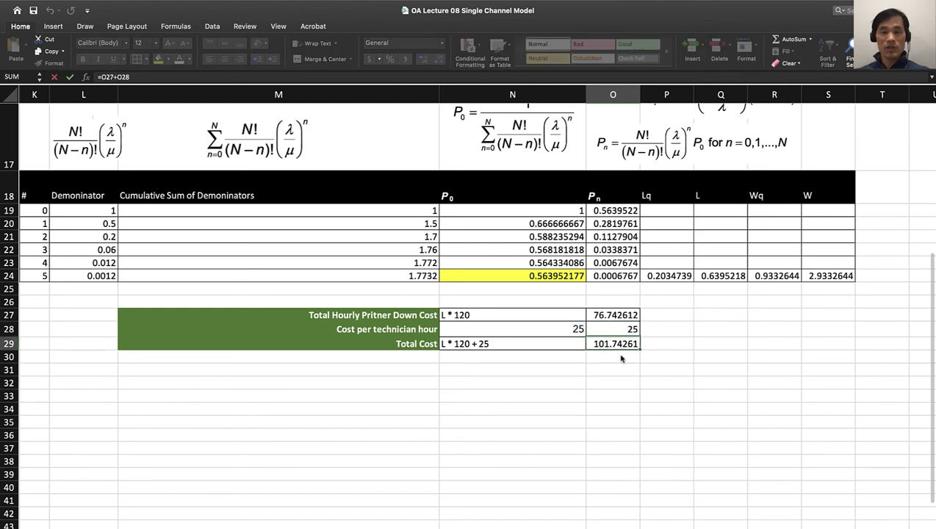
click(499, 345)
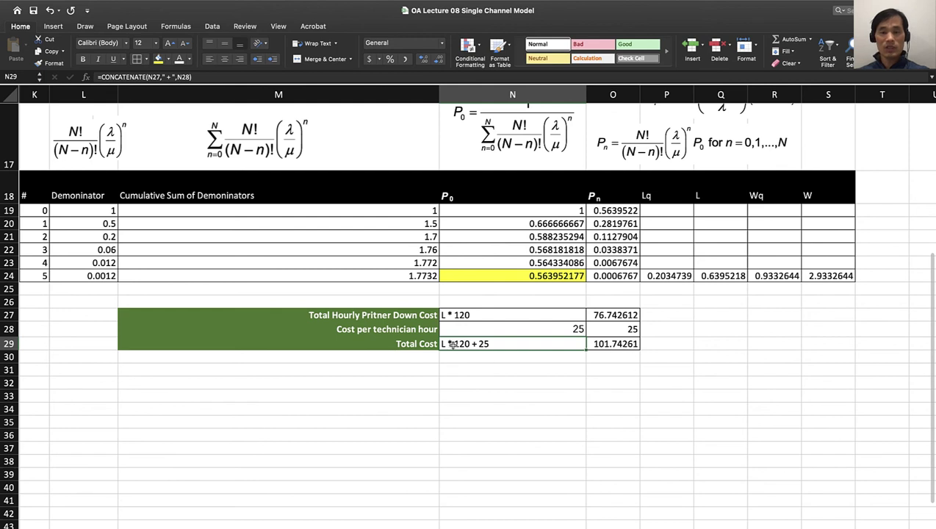
click(616, 343)
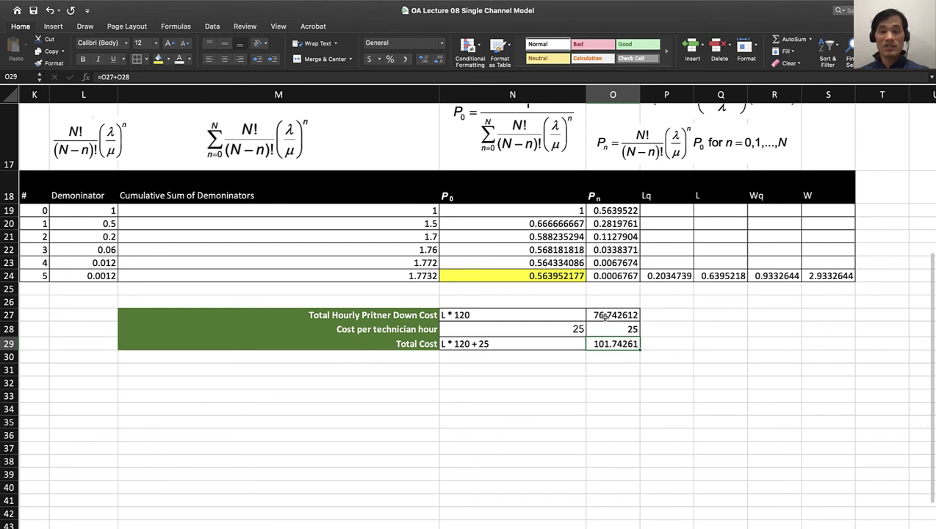
Apply the dollar accounting number format to the three cost results in O27:O29.
drag(601, 318, 604, 338)
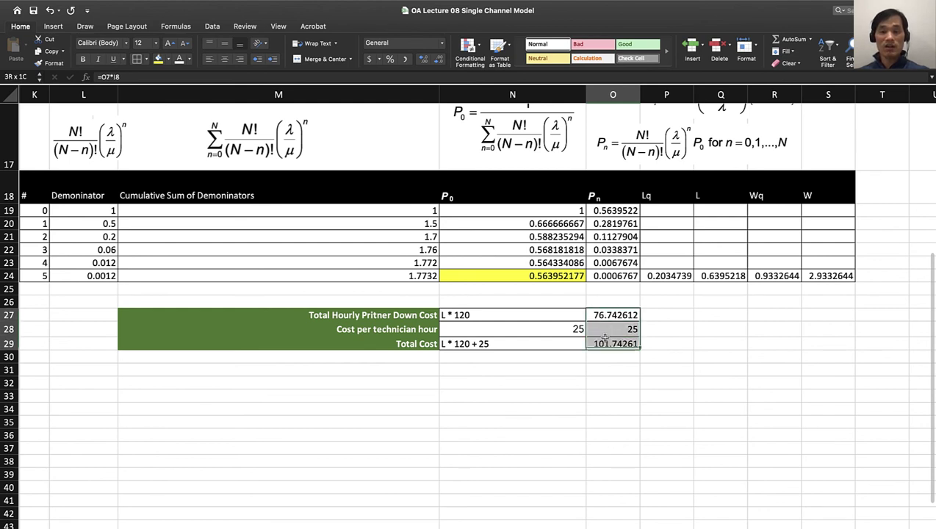
click(370, 60)
click(621, 433)
Review the Department of Commerce input data, particularly the population size, alongside the M/M/m simulation table and the cost block.
scroll(621, 433, up, 3)
scroll(621, 433, left, 2)
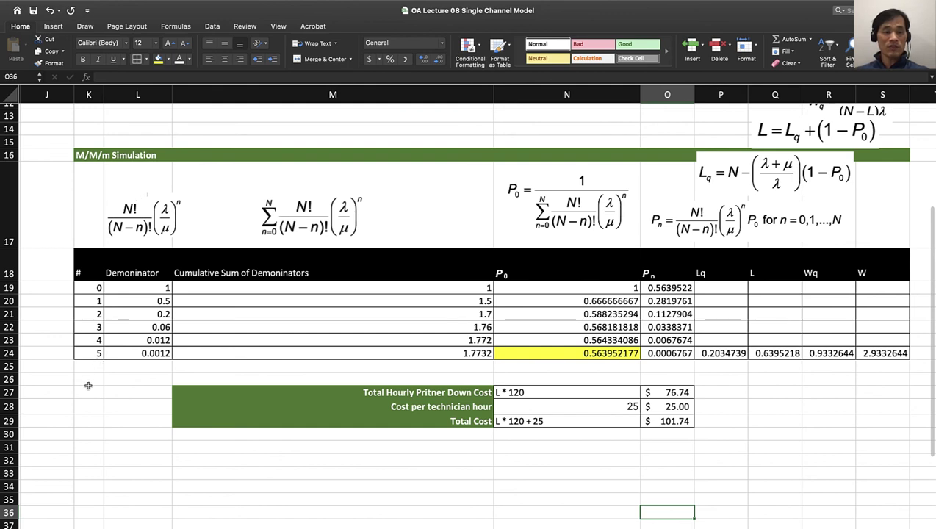
scroll(129, 280, up, 4)
scroll(129, 280, left, 3)
scroll(129, 280, left, 1)
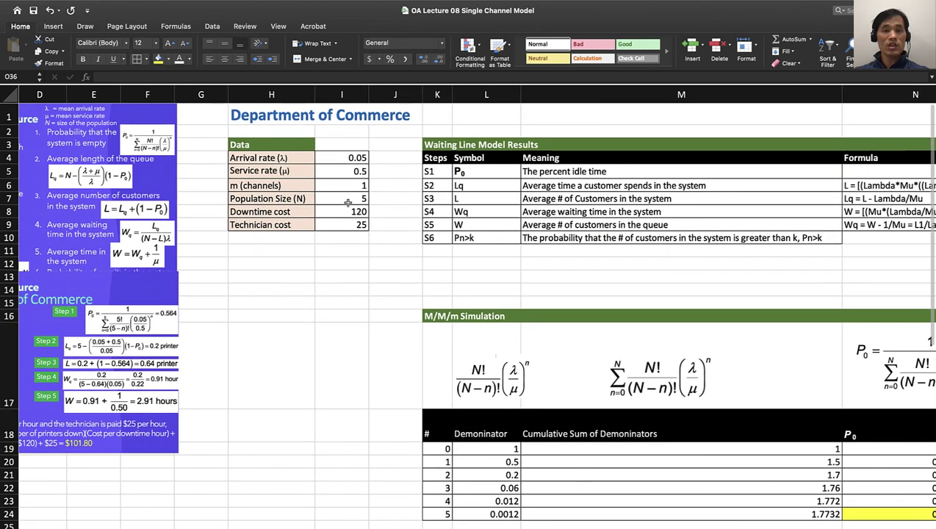
click(340, 200)
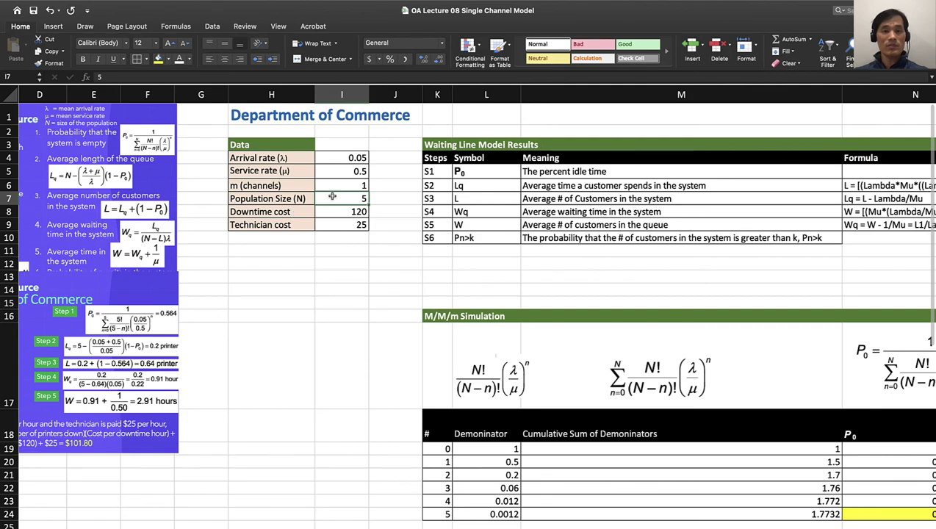
scroll(357, 212, down, 3)
scroll(357, 212, right, 3)
scroll(356, 400, down, 3)
scroll(356, 401, right, 2)
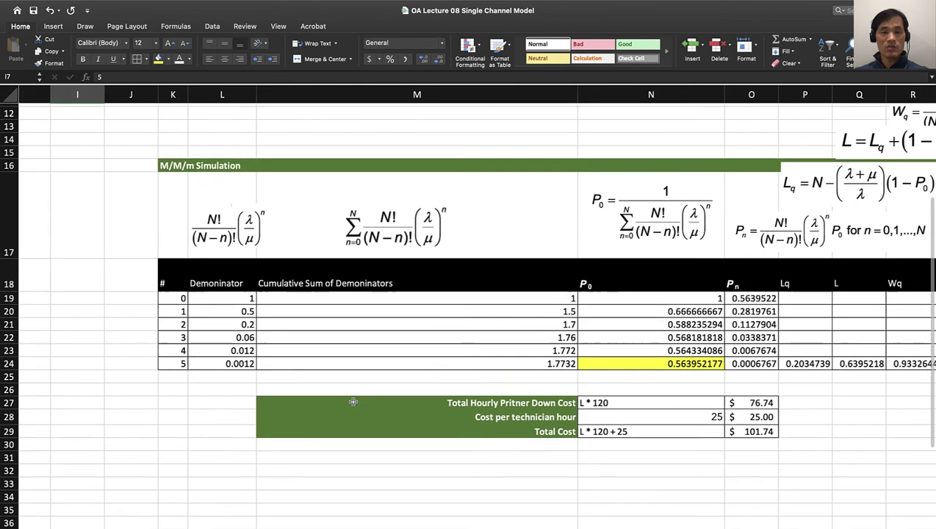
scroll(796, 430, right, 2)
scroll(796, 430, down, 1)
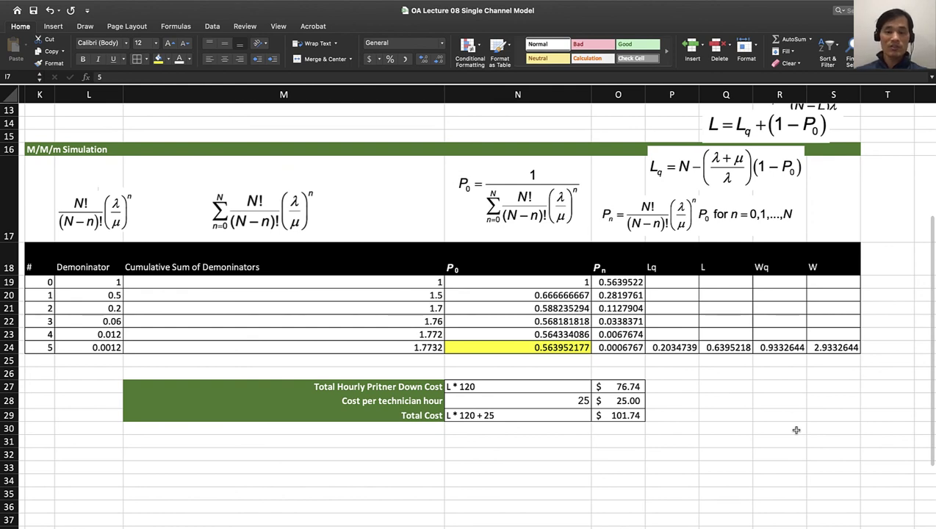
key(Return)
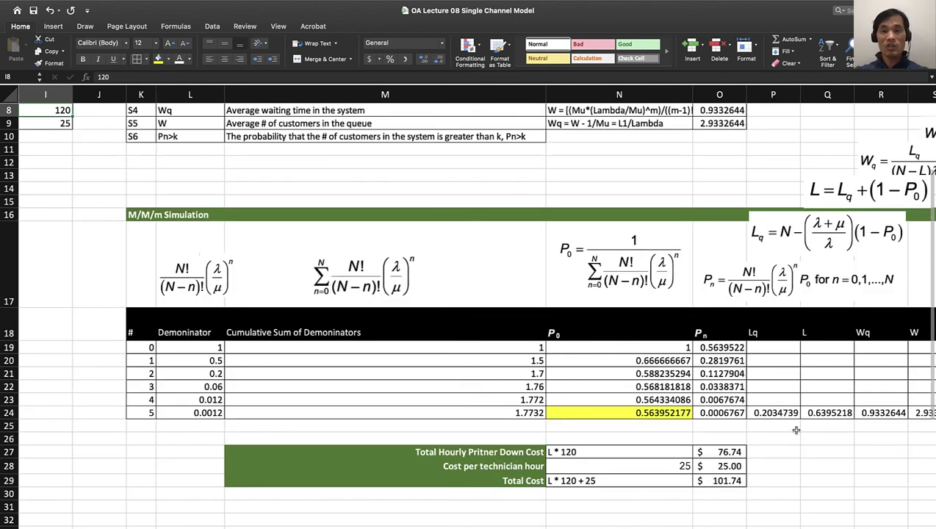
mouse_move(694, 3)
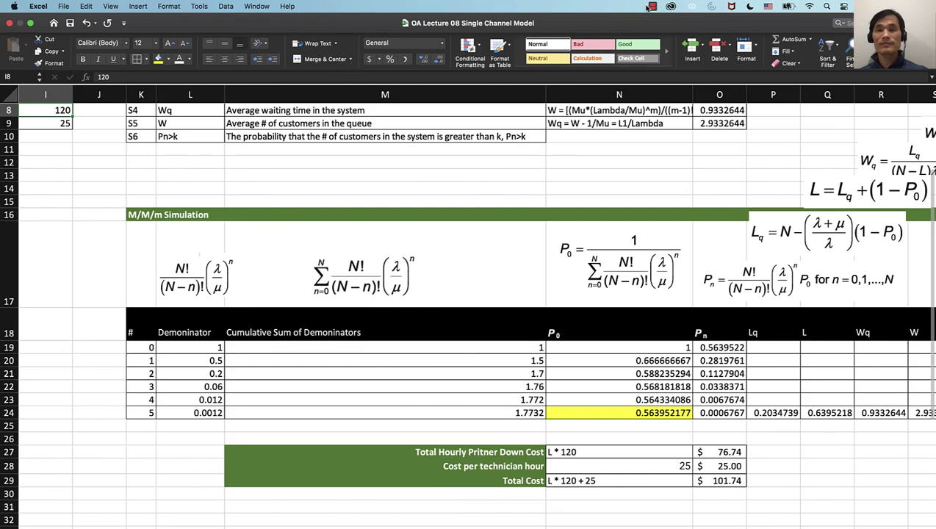
click(648, 6)
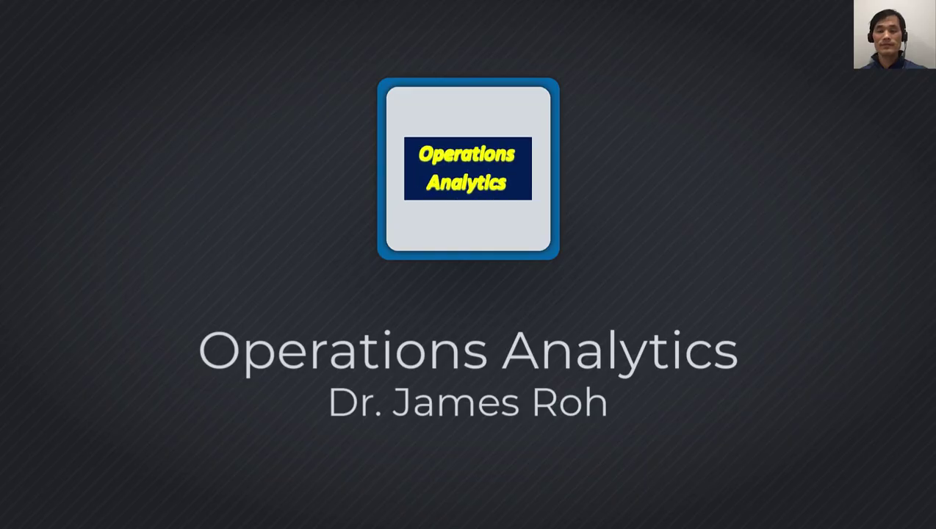